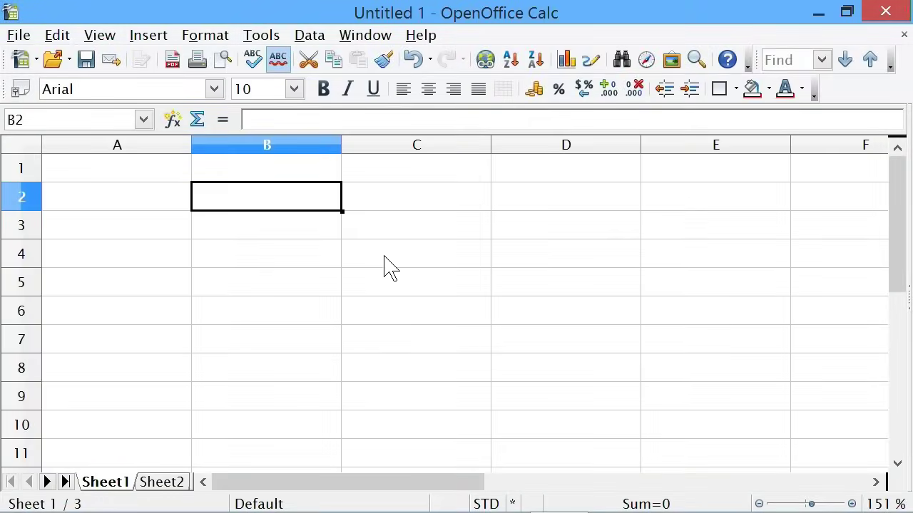
# Practise selecting column B, row 2 and then cell B2.
pyautogui.click(297, 146)
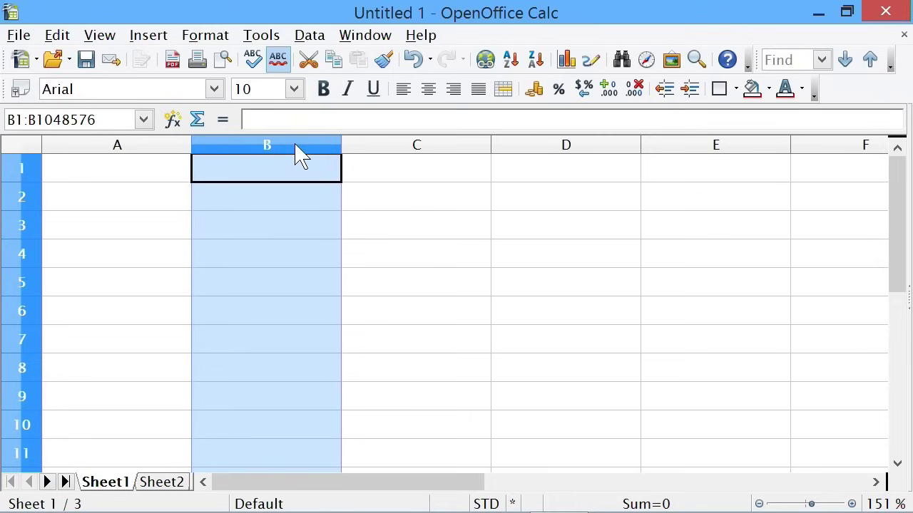
pyautogui.click(24, 201)
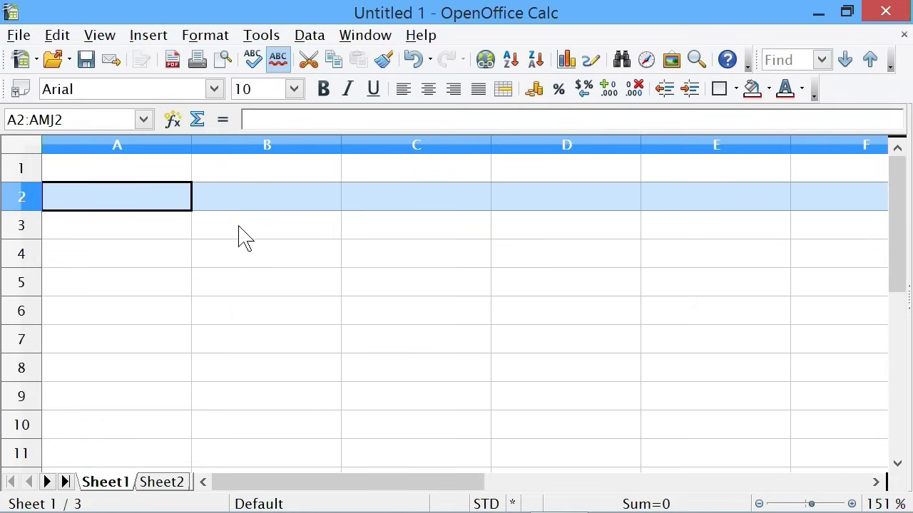
pyautogui.click(246, 205)
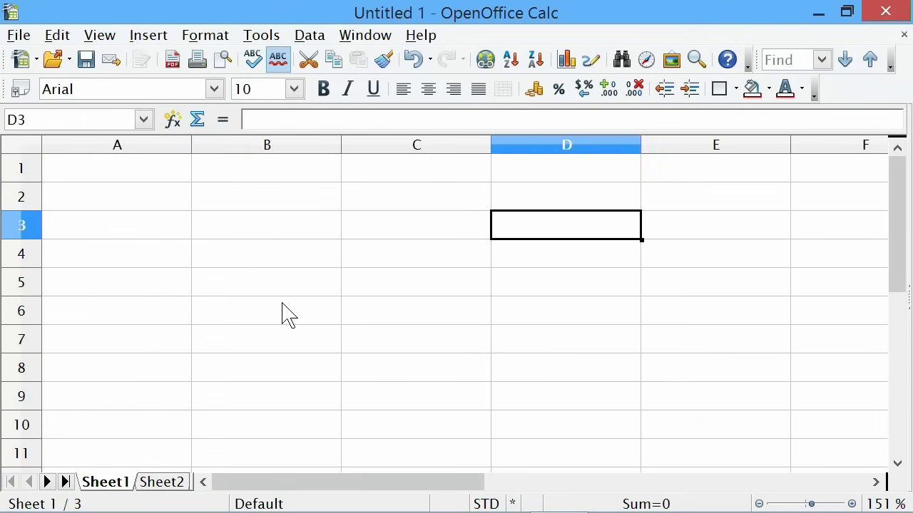
pyautogui.click(279, 311)
pyautogui.click(242, 203)
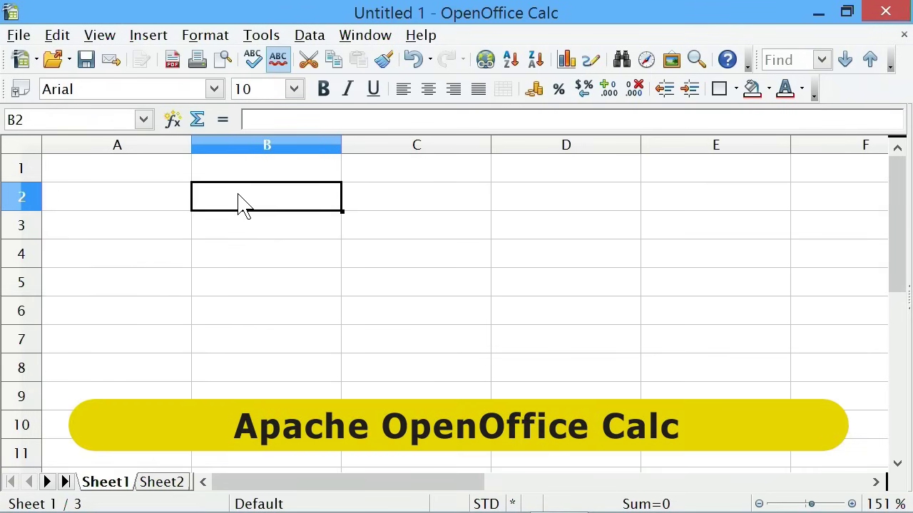
# View the program's version information from the Help menu, then close it.
pyautogui.click(419, 37)
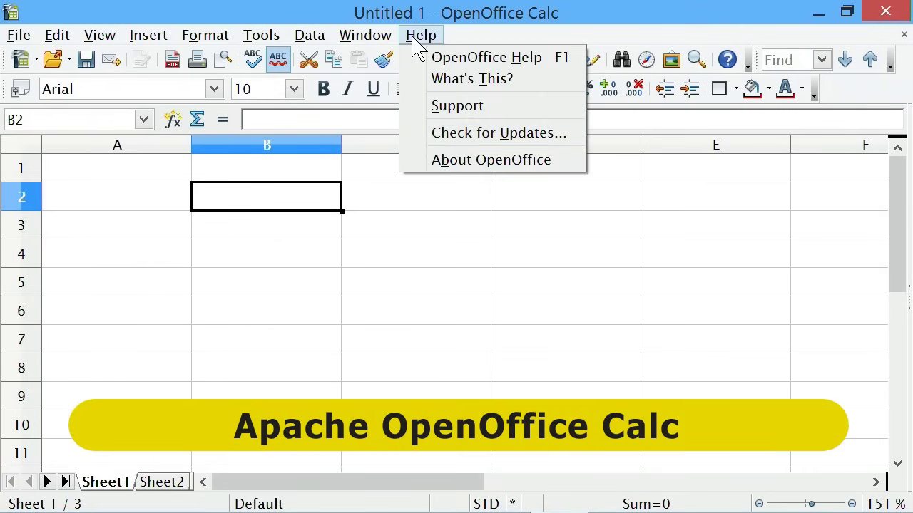
pyautogui.click(467, 160)
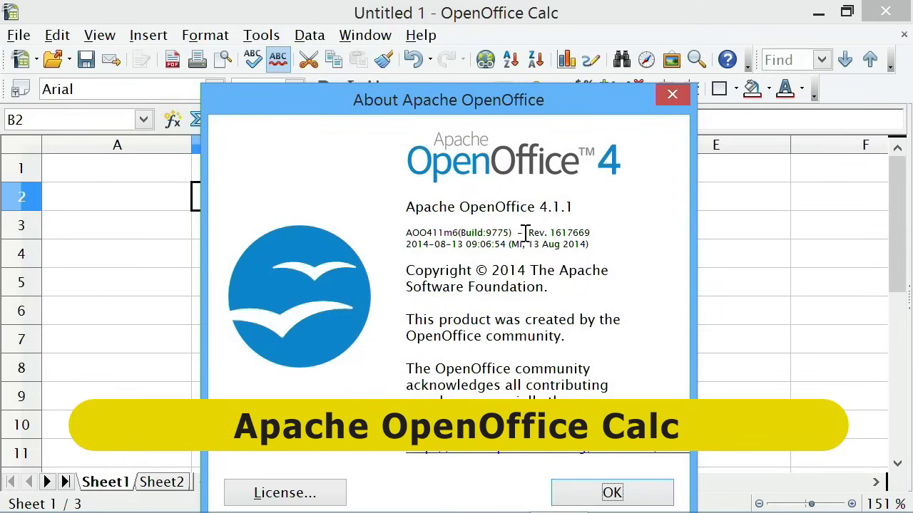
pyautogui.click(607, 491)
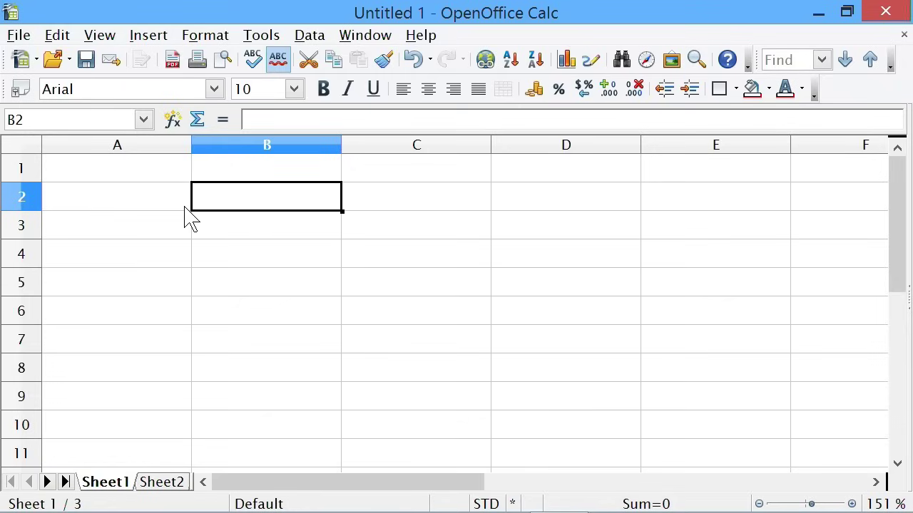
# Enter the title OFFICE SUPPLIES ORDER in cell A1.
pyautogui.press('Left')
pyautogui.press('Right')
pyautogui.press('Right')
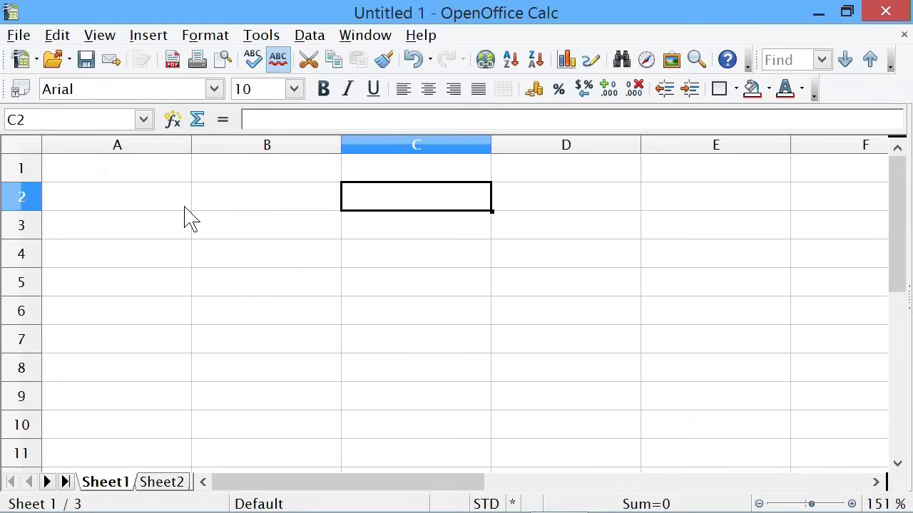
pyautogui.click(135, 170)
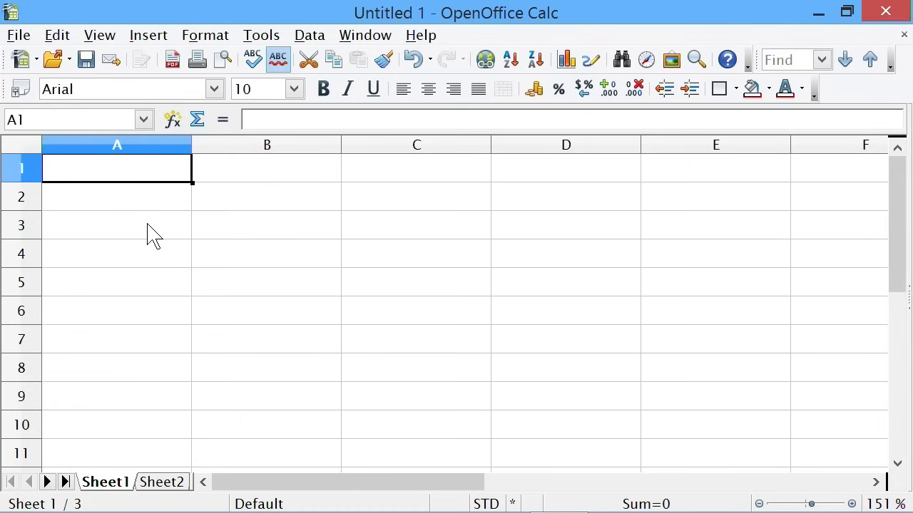
pyautogui.write('OFFICE')
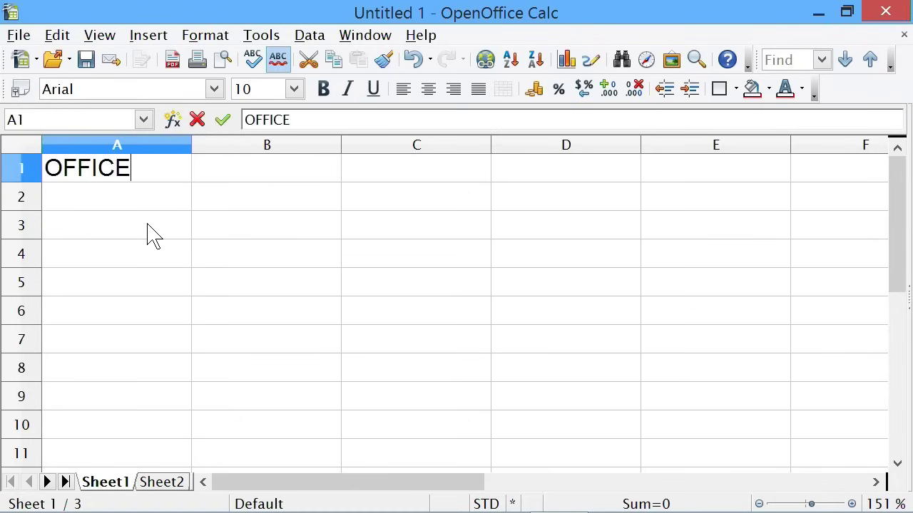
pyautogui.write(' SUPPLIES')
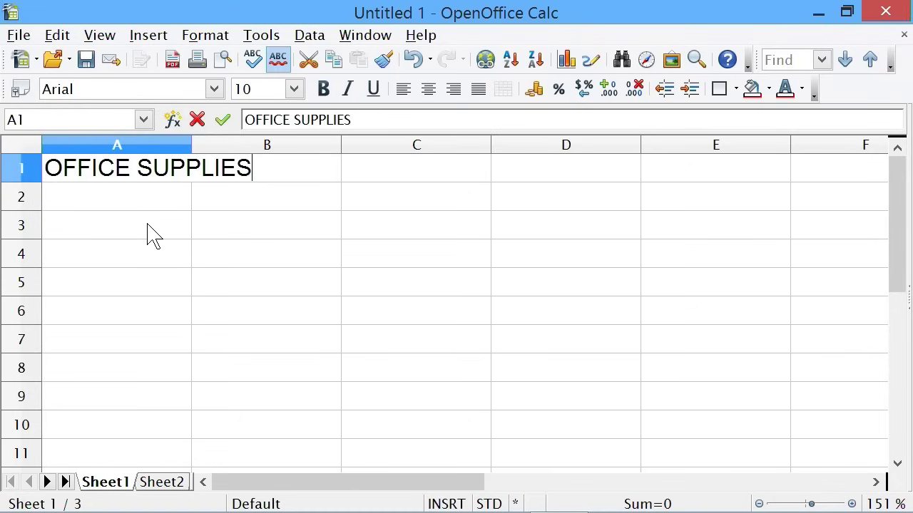
pyautogui.write(' ORDER')
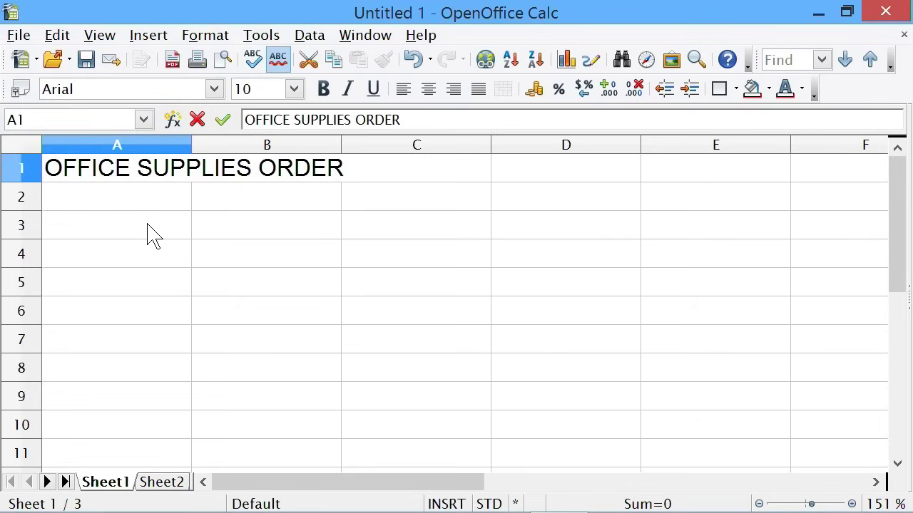
pyautogui.press('Return')
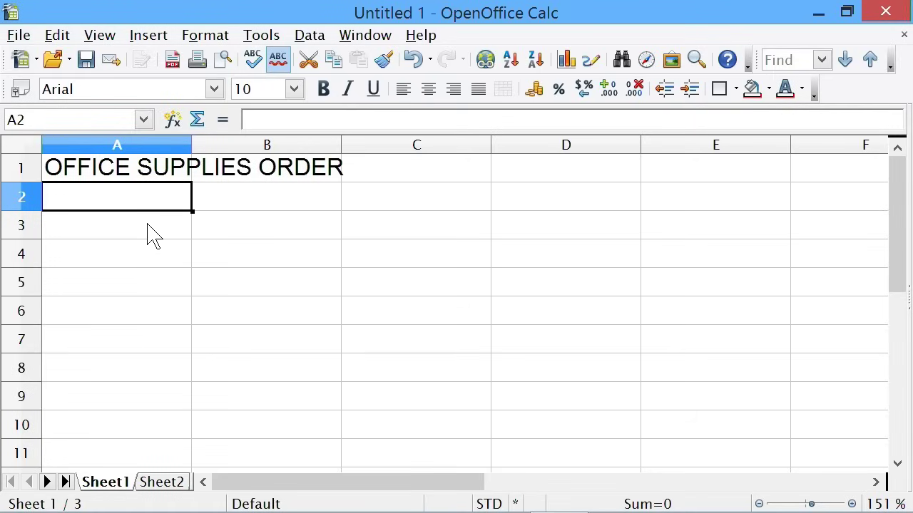
# Enter the headers Item, Price and Quantity across A3:C3.
pyautogui.click(138, 231)
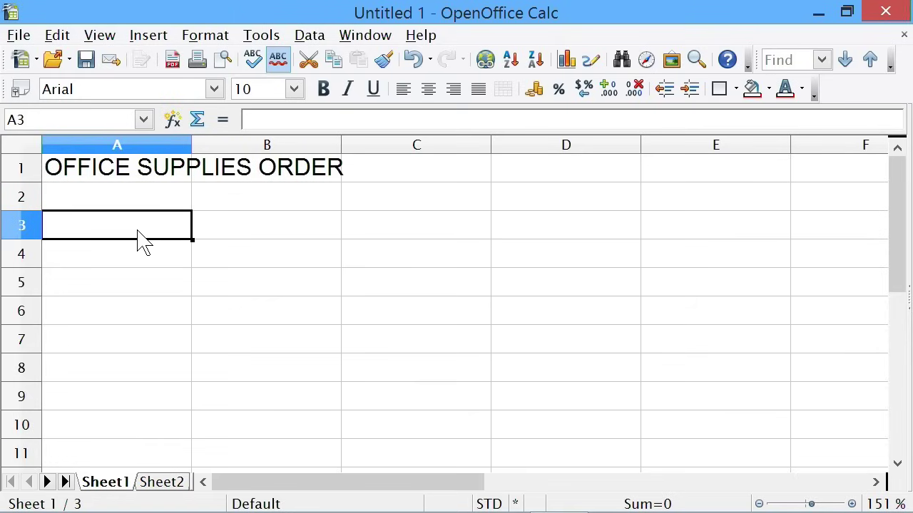
pyautogui.write('Item')
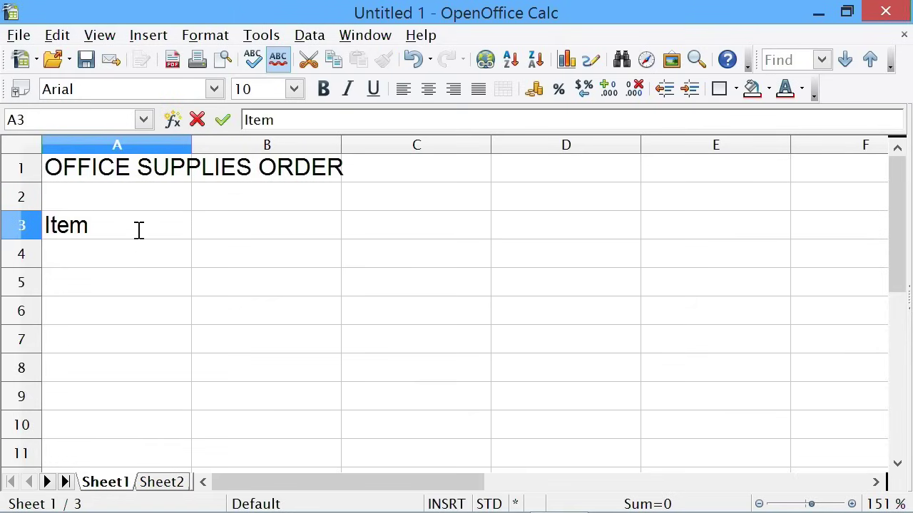
pyautogui.press('Tab')
pyautogui.write('Price')
pyautogui.press('Tab')
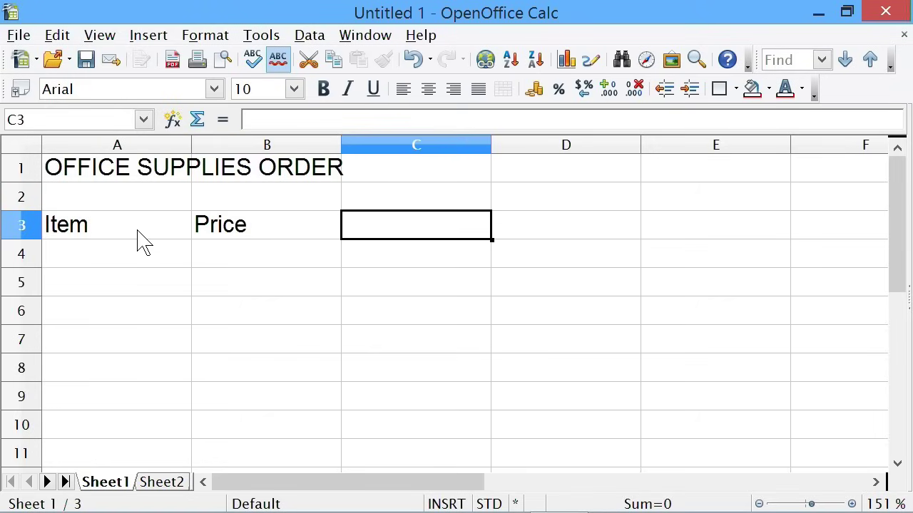
pyautogui.write('Quantity')
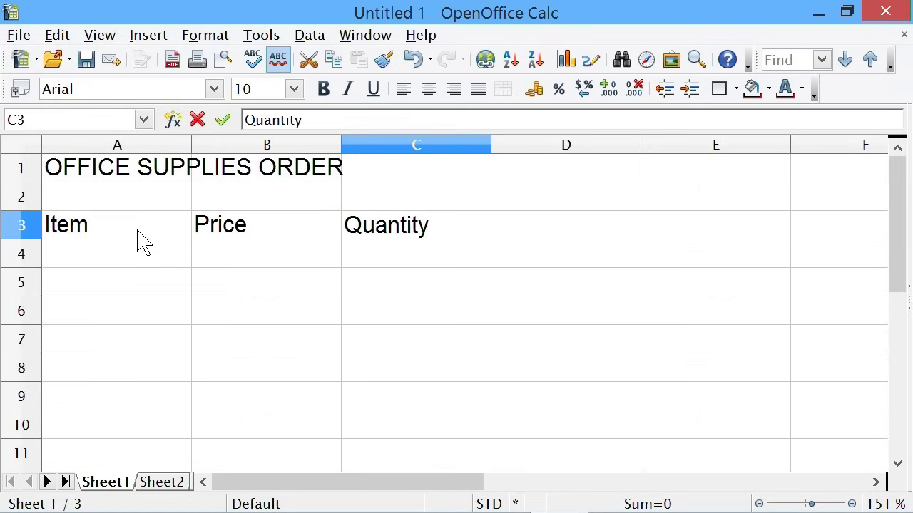
pyautogui.press('Return')
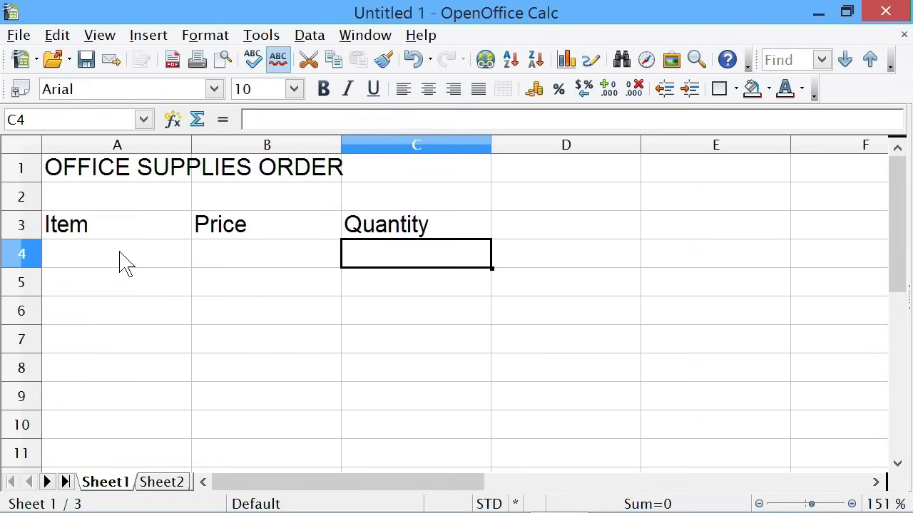
# Fill A4:C8 with Copy paper through Highlighter pen, prices 2.49–1.99, quantities 20, 10, 5, 15, 50.
pyautogui.click(125, 263)
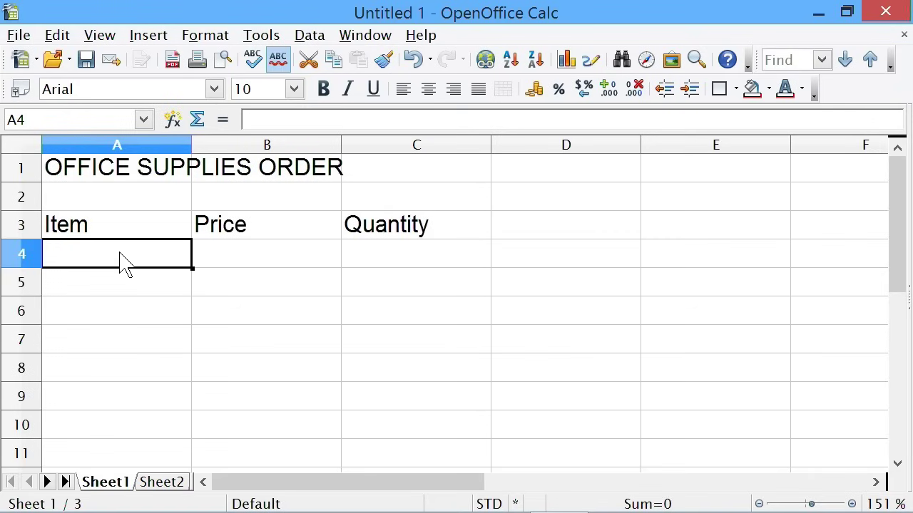
pyautogui.write('Copy paper Post-It Notes Stapler Paper punch Highlighter pen')
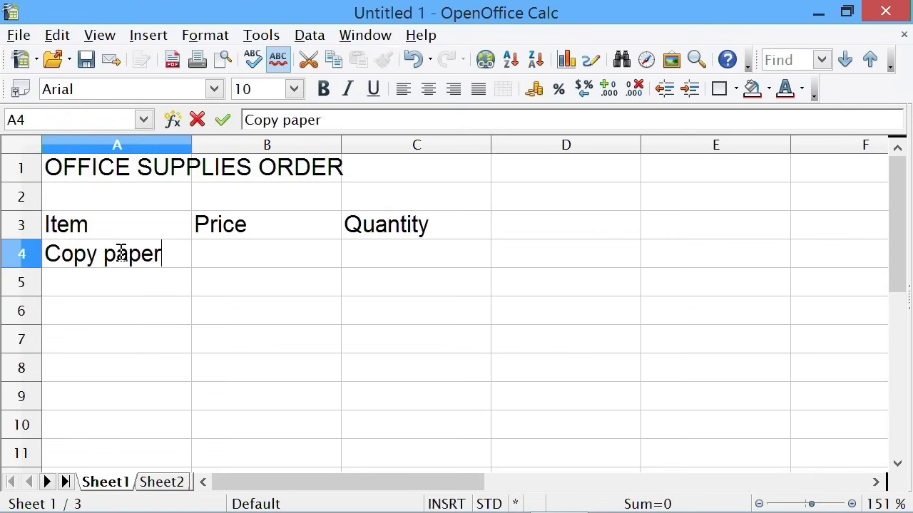
pyautogui.press('Up')
pyautogui.press('Up')
pyautogui.press('Up')
pyautogui.press('Up')
pyautogui.write('2.49 5.99 7.99 11.9 1.99')
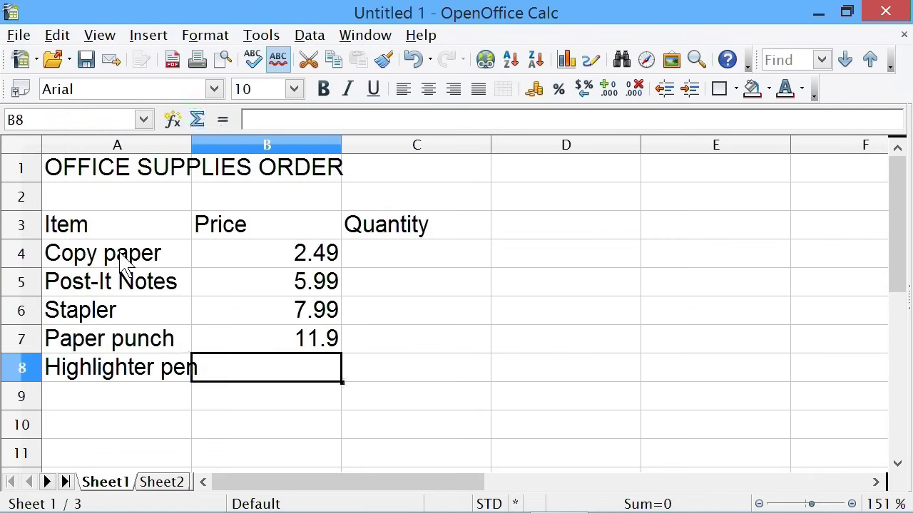
pyautogui.press('Up')
pyautogui.press('Up')
pyautogui.press('Up')
pyautogui.press('Up')
pyautogui.write('20 10 5 15 50')
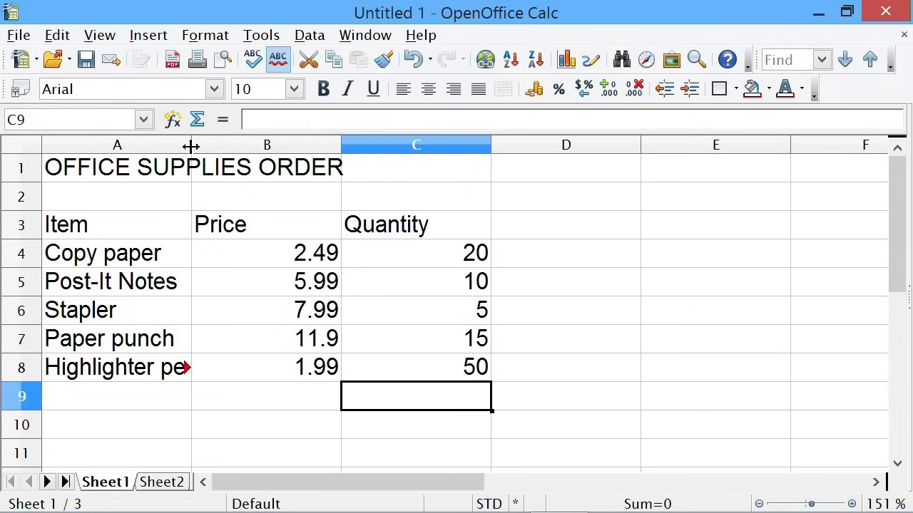
# Widen column A to fit the item names and narrow columns B and C to their contents.
pyautogui.moveTo(190, 146); pyautogui.dragTo(217, 149)
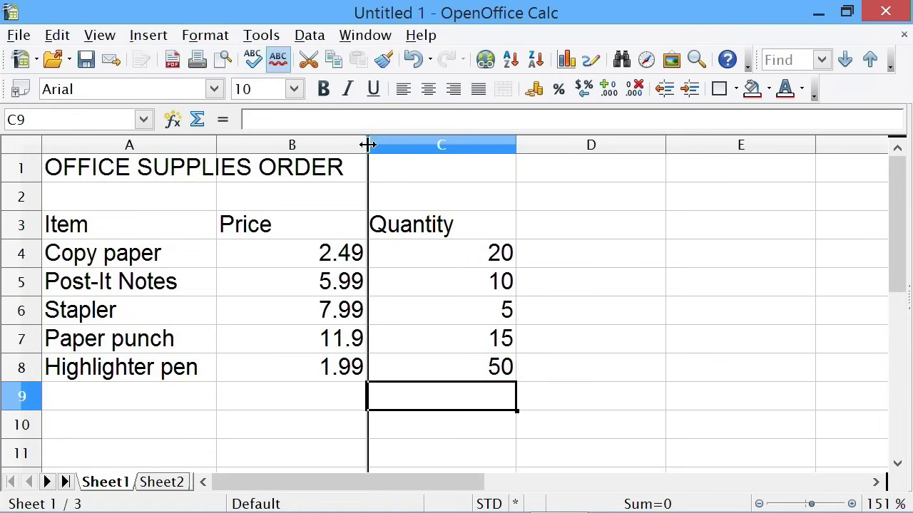
pyautogui.moveTo(368, 145); pyautogui.dragTo(305, 168)
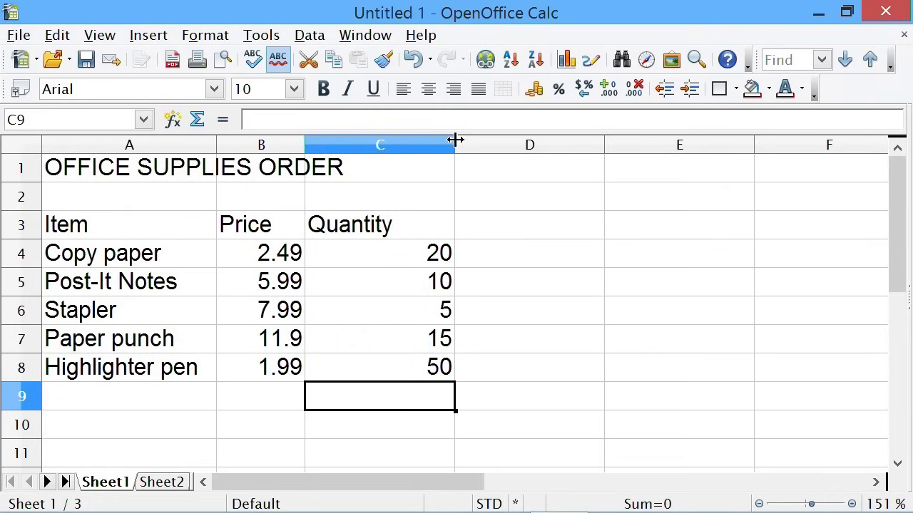
pyautogui.moveTo(455, 140); pyautogui.dragTo(417, 178)
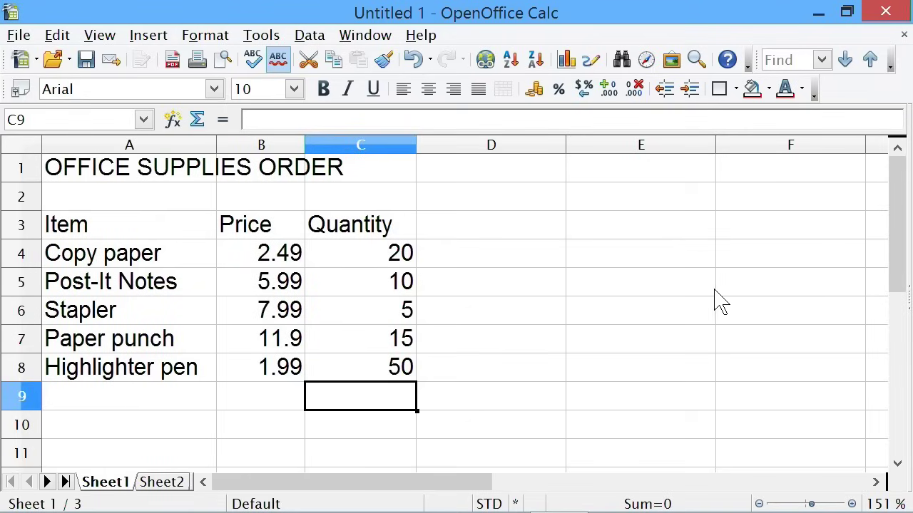
# Right-align the Price and Quantity headers in B3:C3.
pyautogui.click(120, 229)
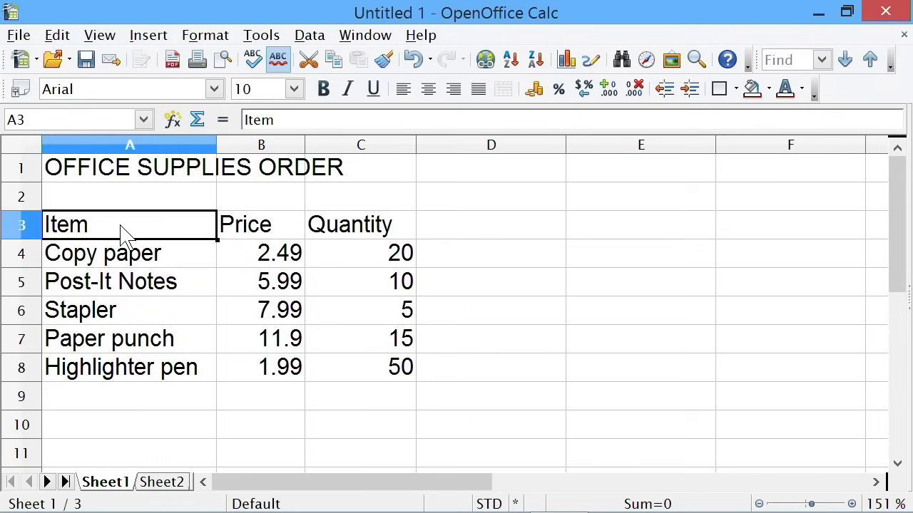
pyautogui.click(260, 269)
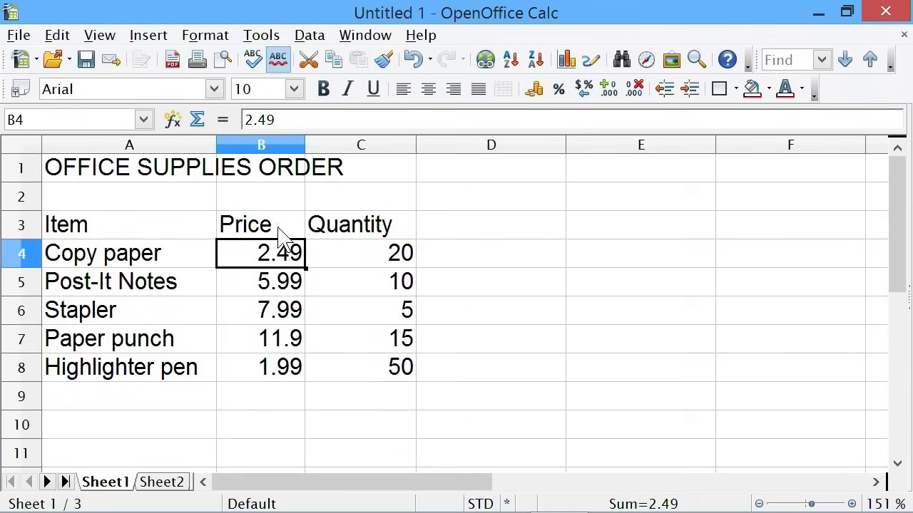
pyautogui.click(269, 228)
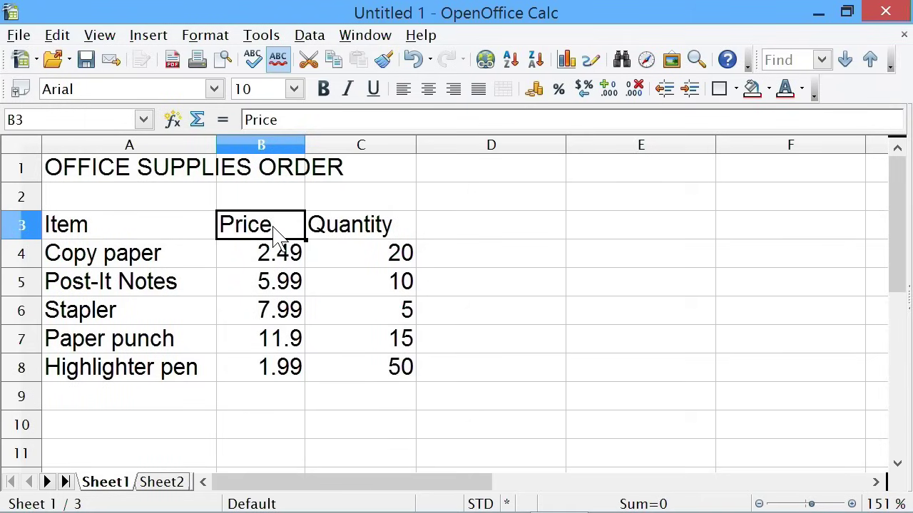
pyautogui.moveTo(278, 241); pyautogui.dragTo(350, 238)
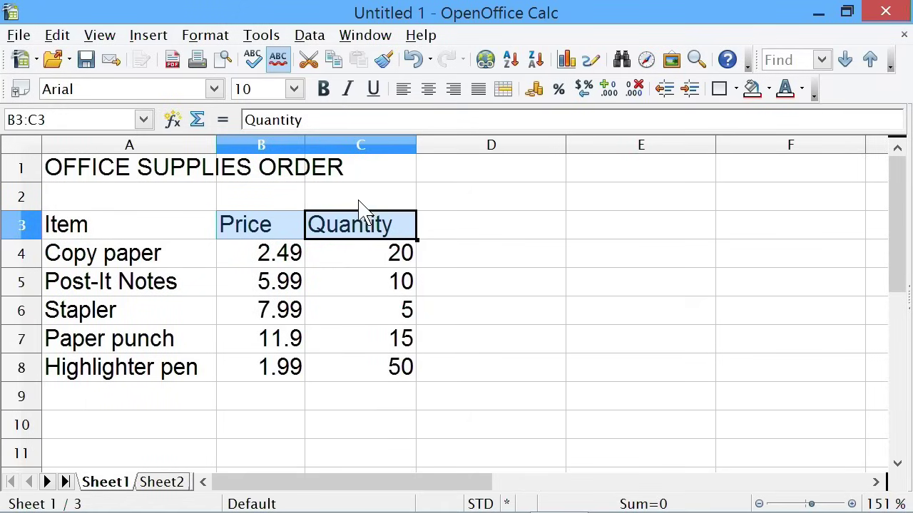
pyautogui.click(455, 97)
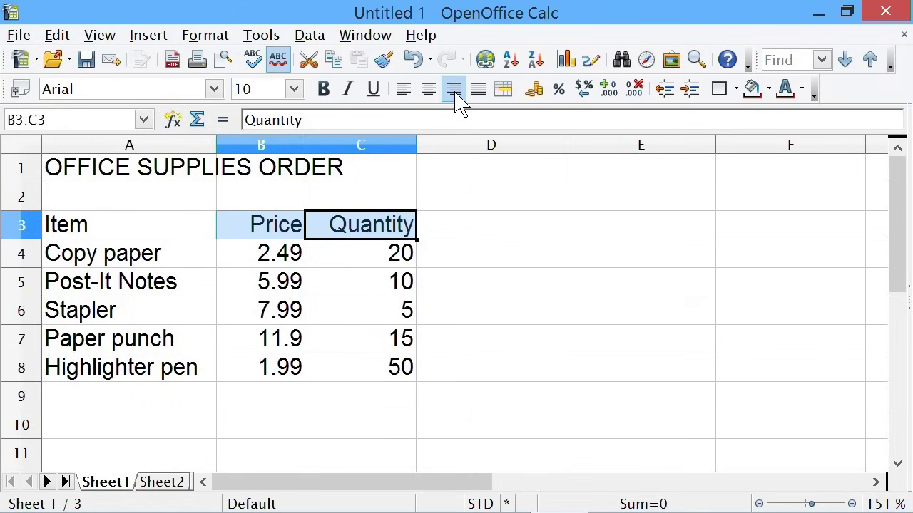
pyautogui.click(539, 322)
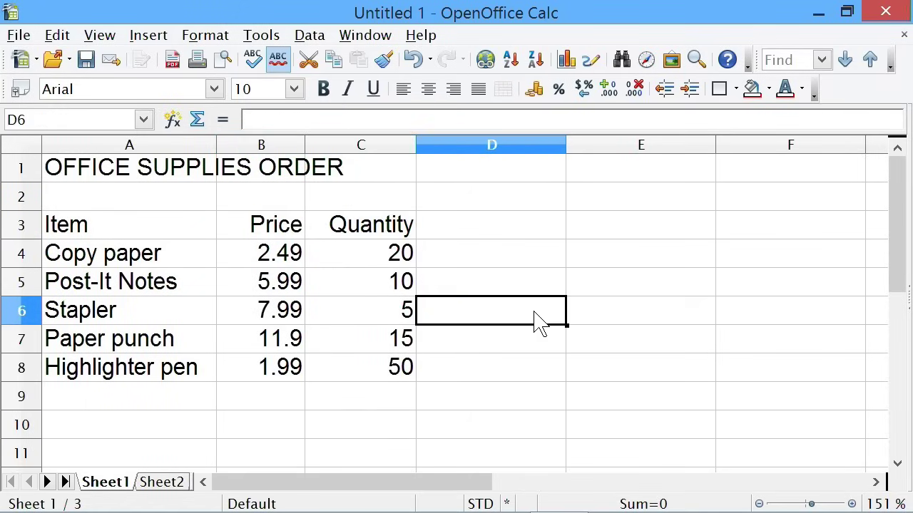
# Italicize the Item, Price and Quantity headers and make row 2 shorter.
pyautogui.click(138, 232)
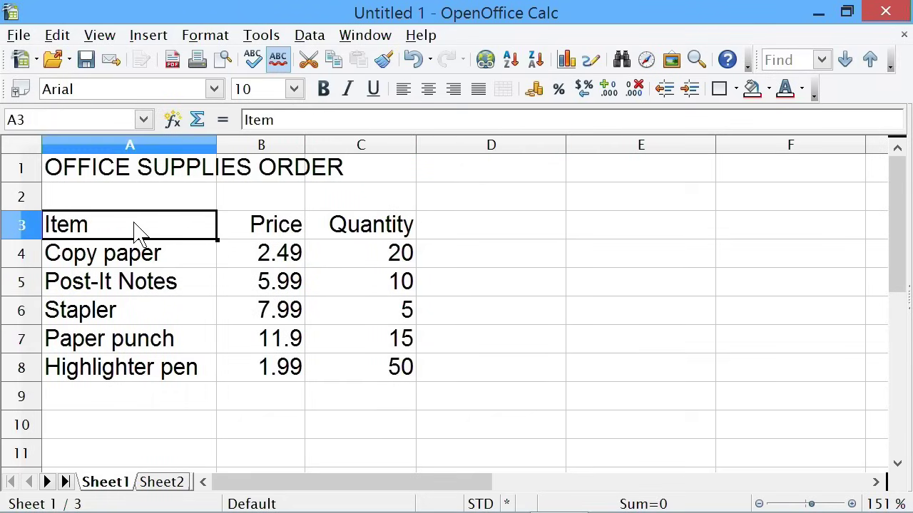
pyautogui.moveTo(140, 231); pyautogui.dragTo(417, 240)
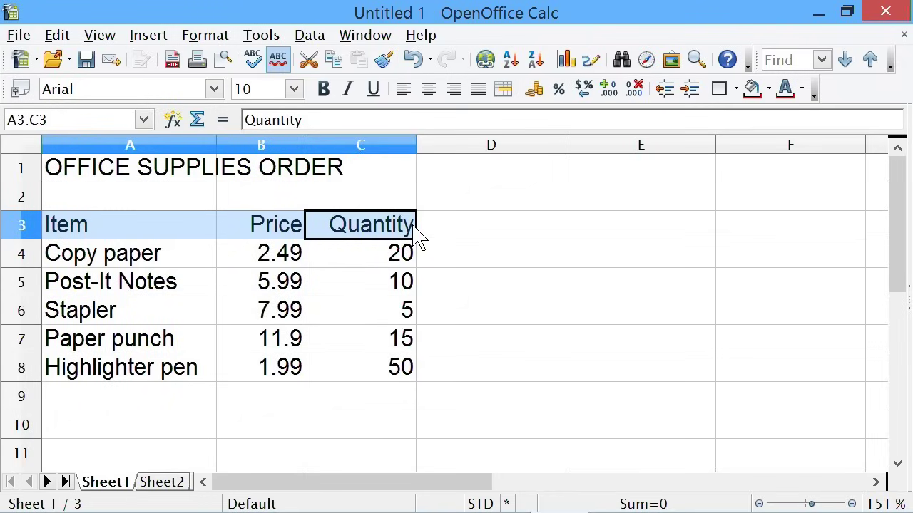
pyautogui.click(348, 90)
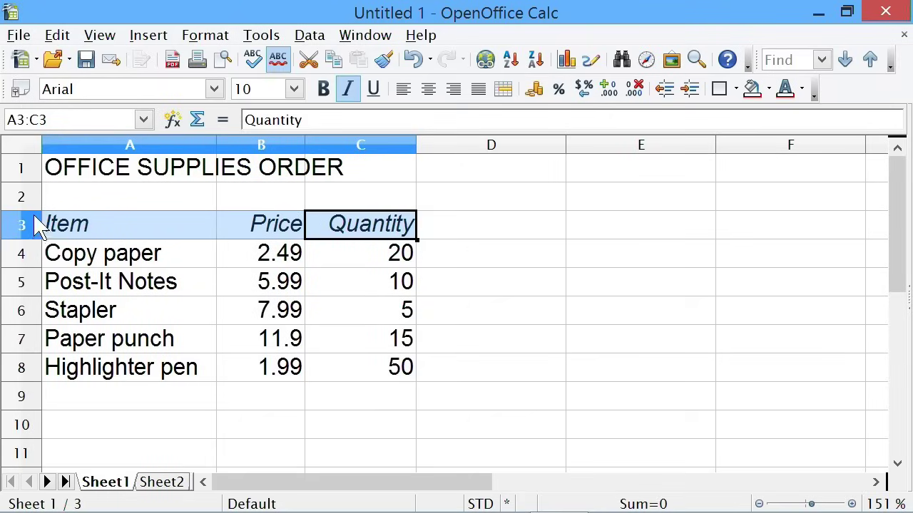
pyautogui.moveTo(27, 211); pyautogui.dragTo(23, 199)
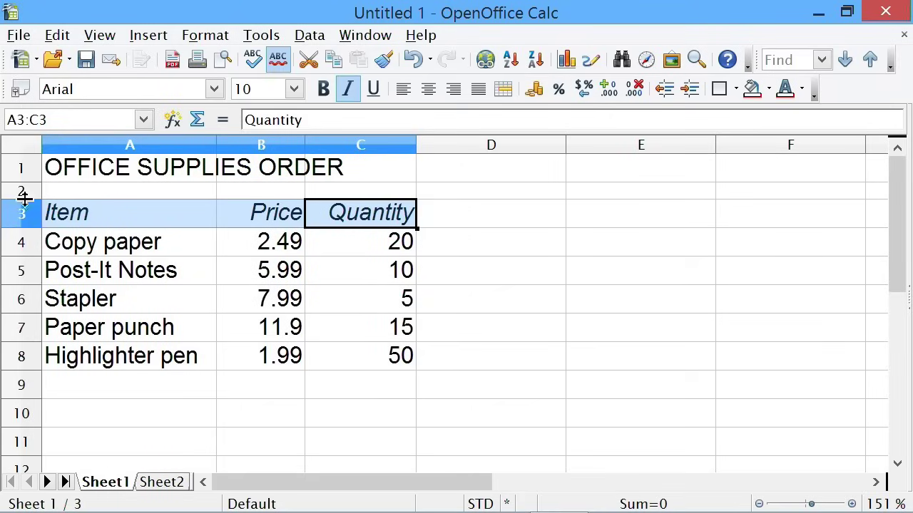
# Bold the OFFICE SUPPLIES ORDER title and select the prices in B4:B8.
pyautogui.click(93, 177)
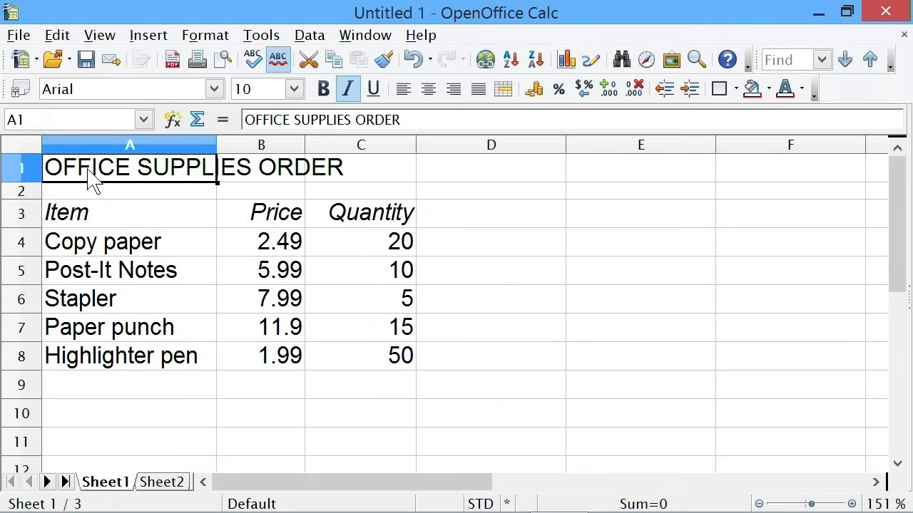
pyautogui.click(324, 90)
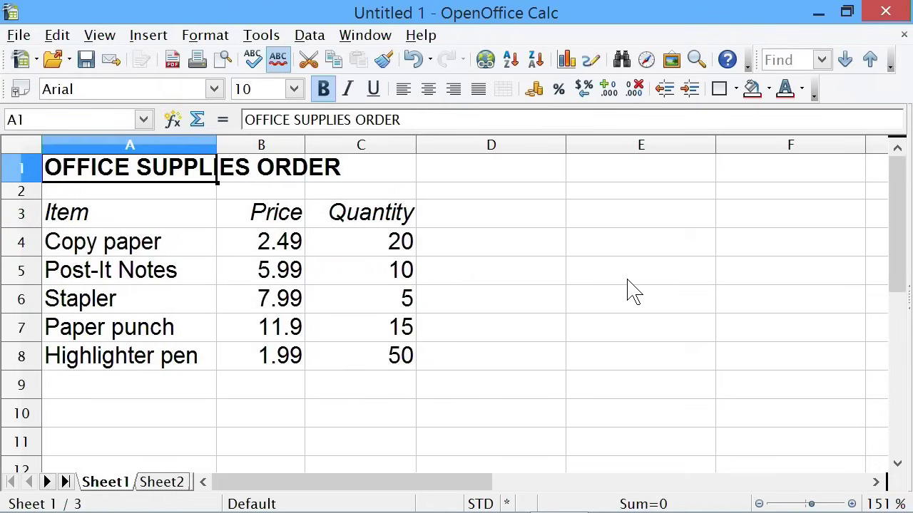
pyautogui.click(265, 246)
pyautogui.moveTo(276, 240); pyautogui.dragTo(276, 365)
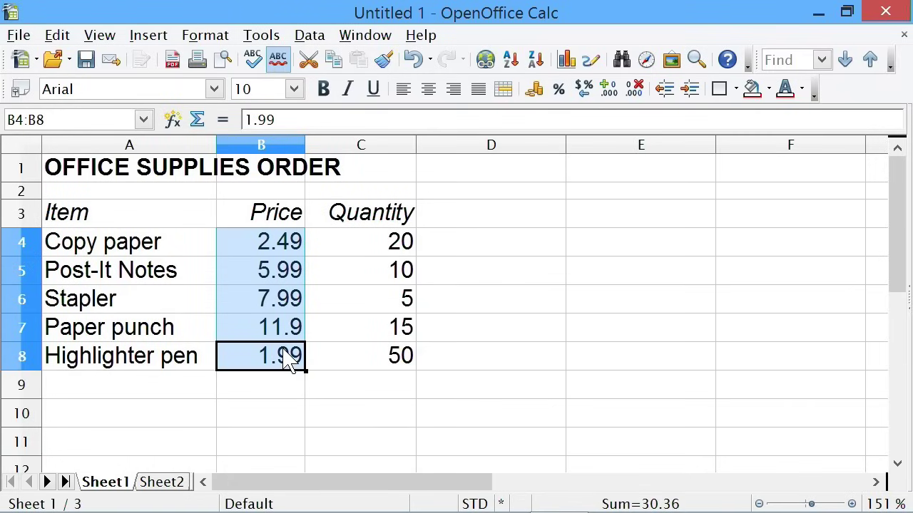
# Format the prices in B4:B8 as pound currency with two decimals, e.g. £2.49.
pyautogui.rightClick(271, 253)
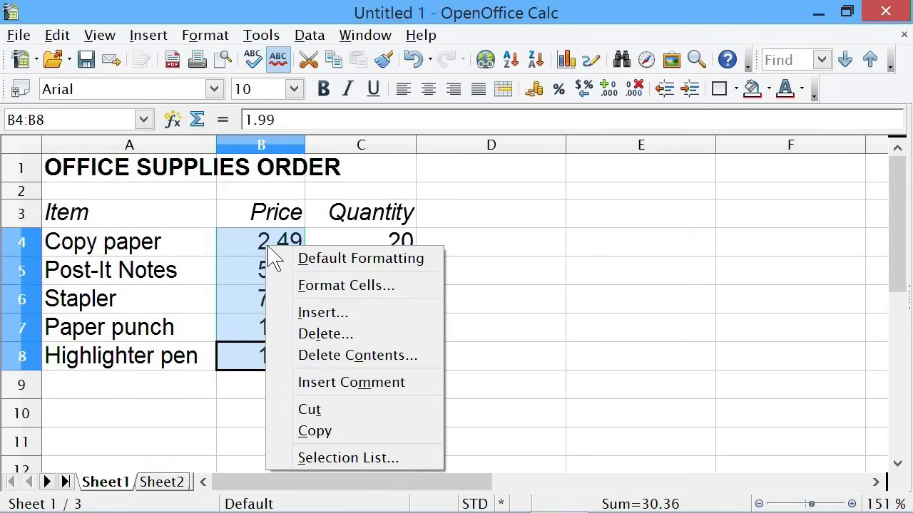
pyautogui.click(332, 289)
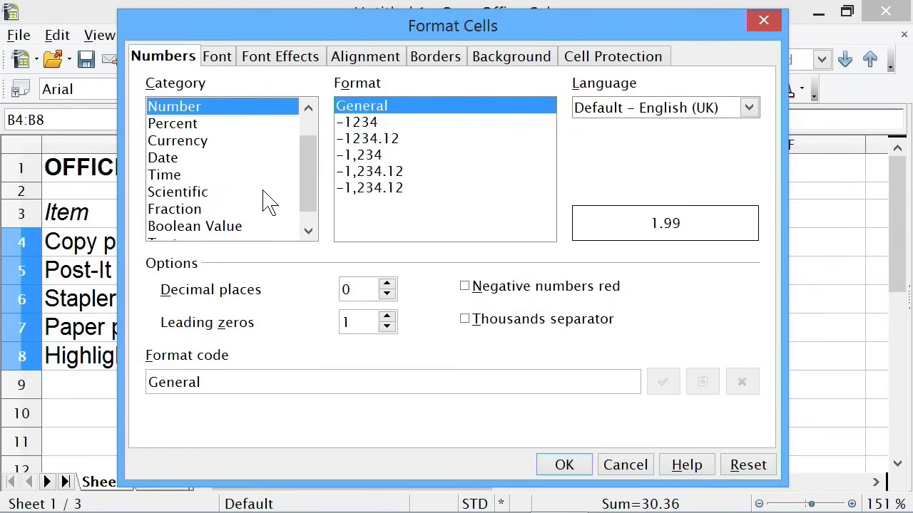
pyautogui.click(199, 125)
pyautogui.click(203, 140)
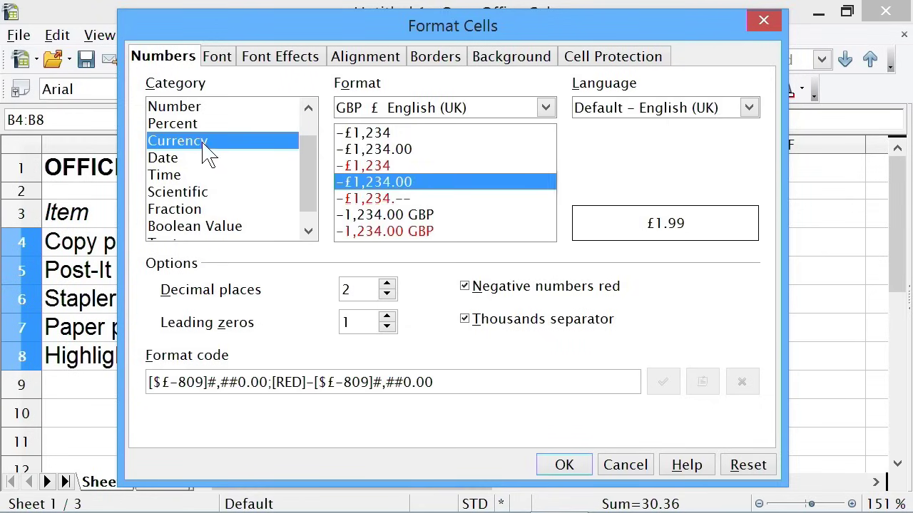
pyautogui.click(192, 158)
pyautogui.click(207, 175)
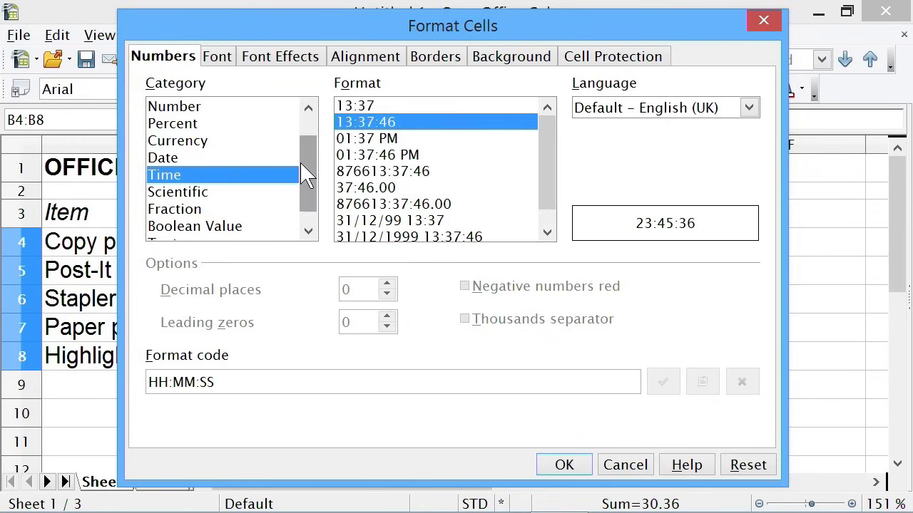
pyautogui.moveTo(305, 174)
pyautogui.mouseDown()
pyautogui.moveTo(302, 180)
pyautogui.moveTo(303, 156)
pyautogui.mouseUp()
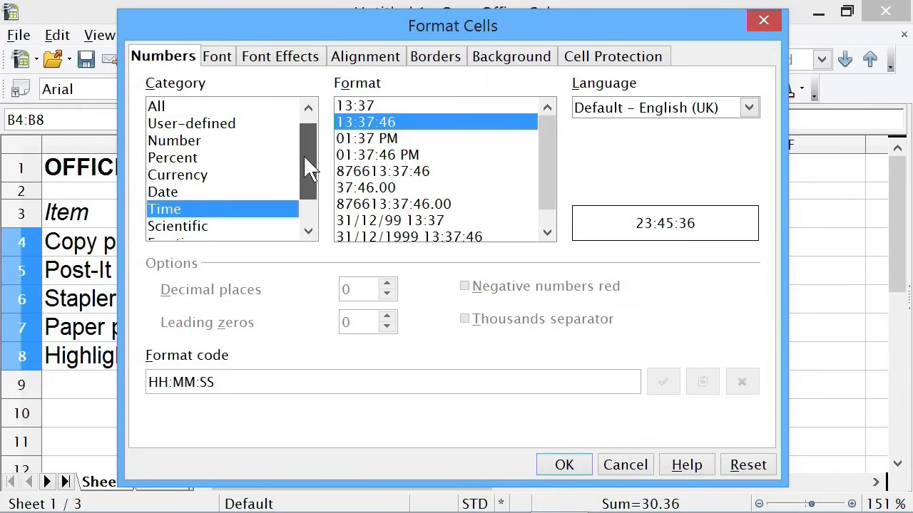
pyautogui.click(198, 176)
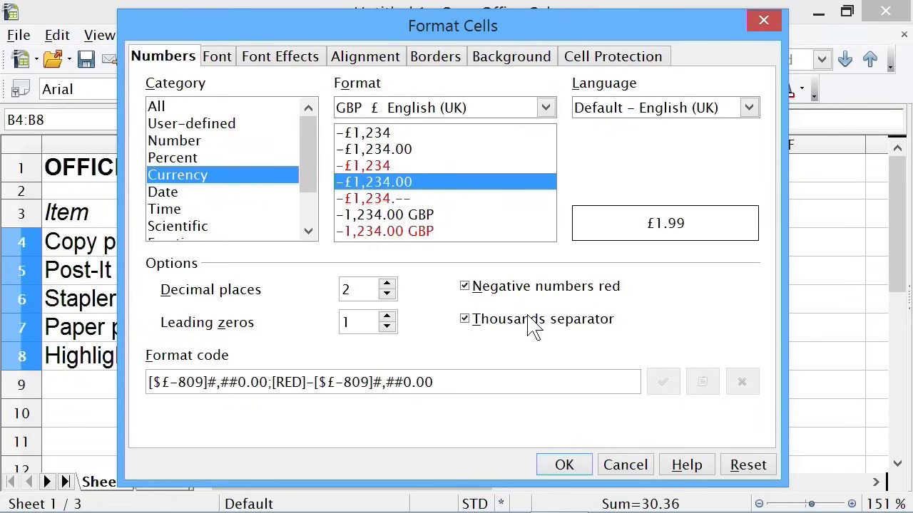
pyautogui.click(574, 466)
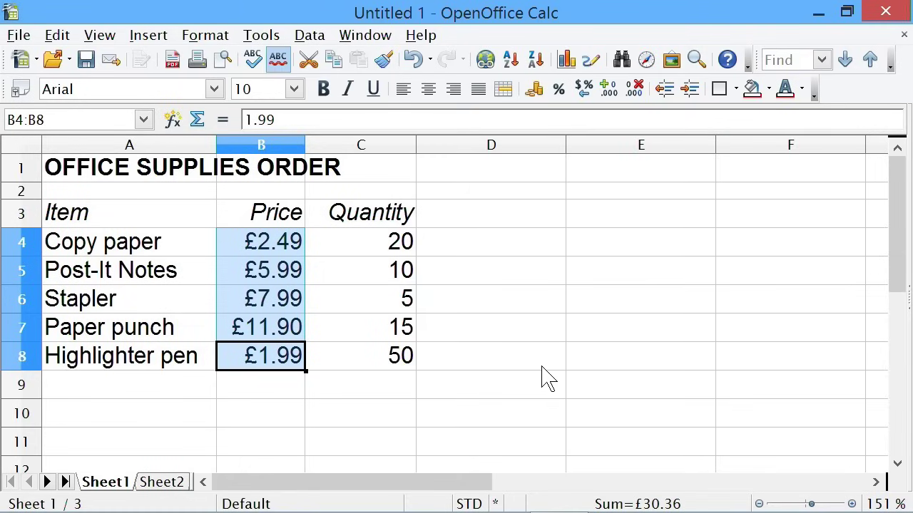
pyautogui.hotkey('ctrl', 'z')
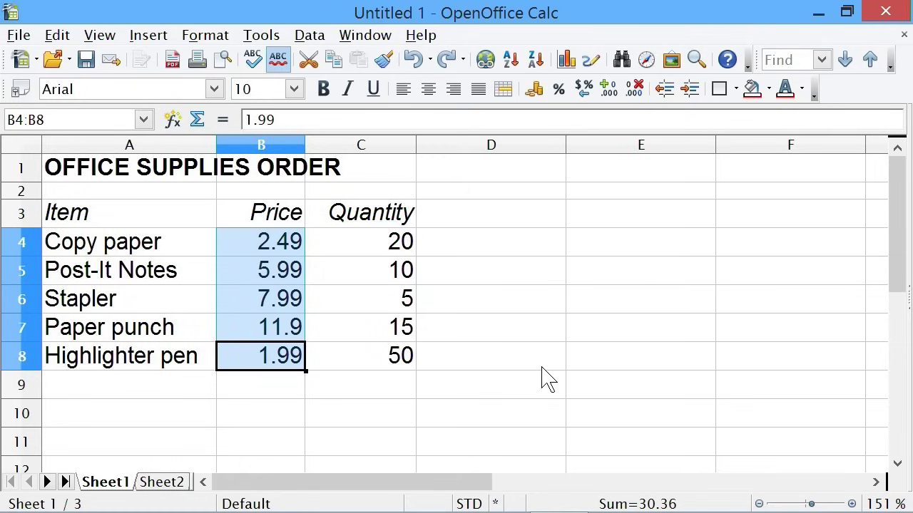
pyautogui.click(535, 89)
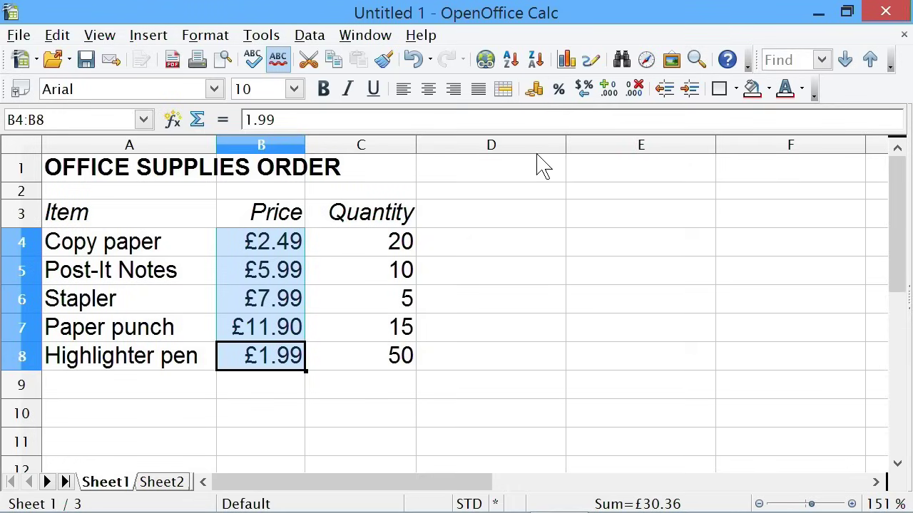
pyautogui.click(507, 391)
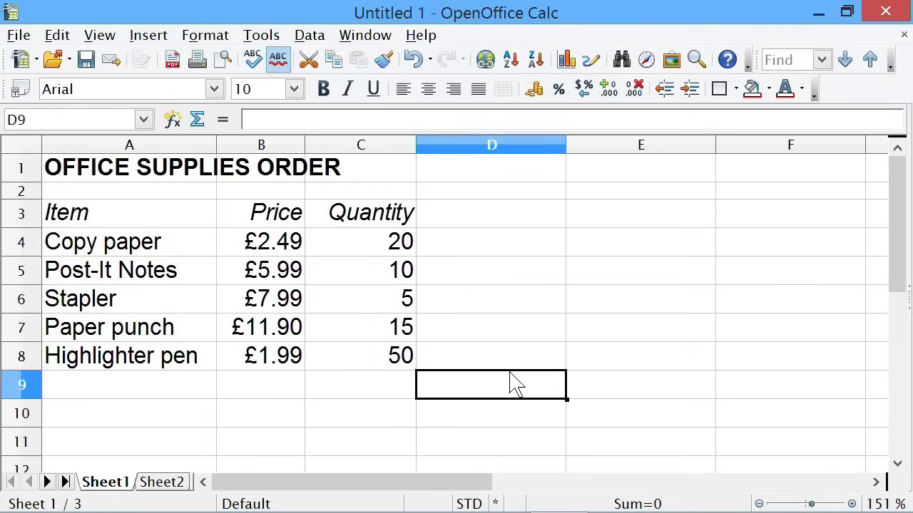
# Add an italic, right-aligned Total header in D3 and narrow column D to fit.
pyautogui.click(474, 221)
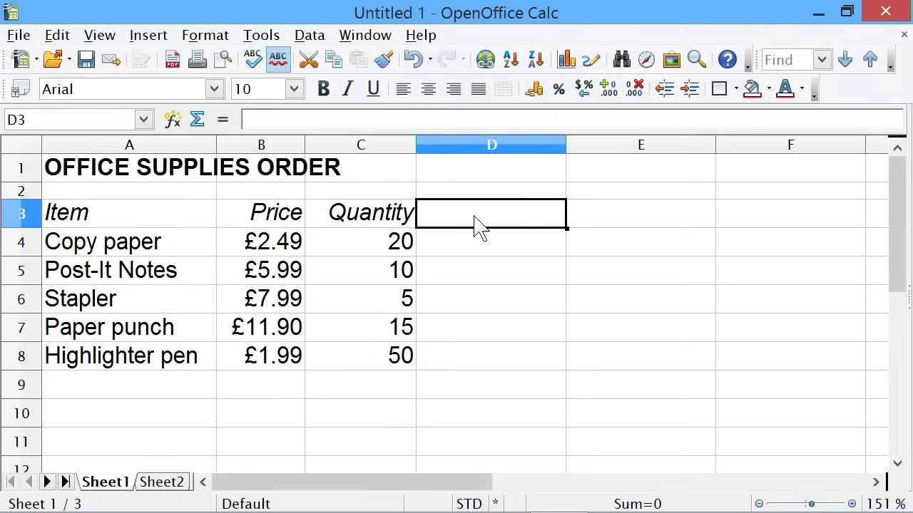
pyautogui.write('Total')
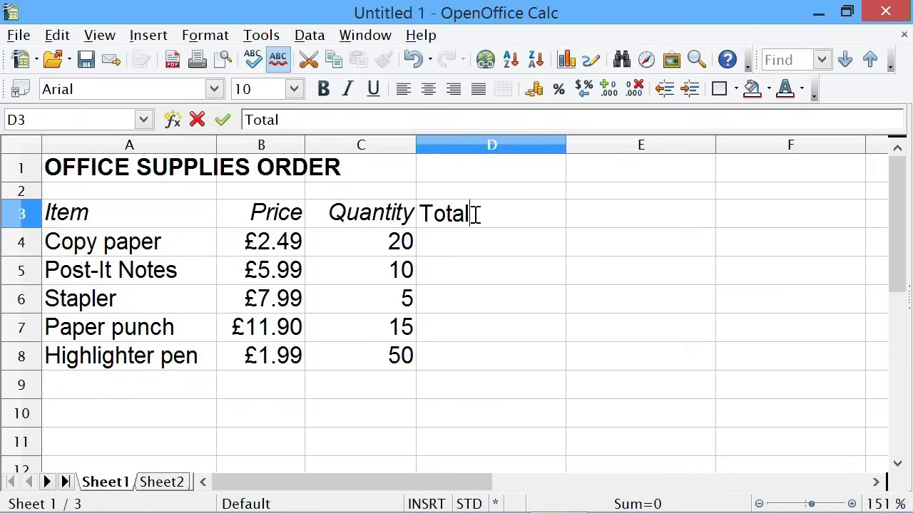
pyautogui.press('Return')
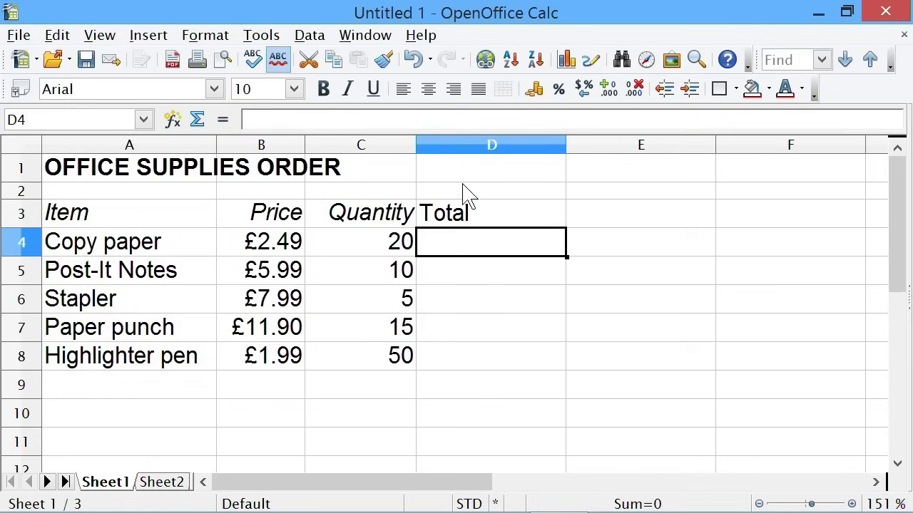
pyautogui.click(478, 212)
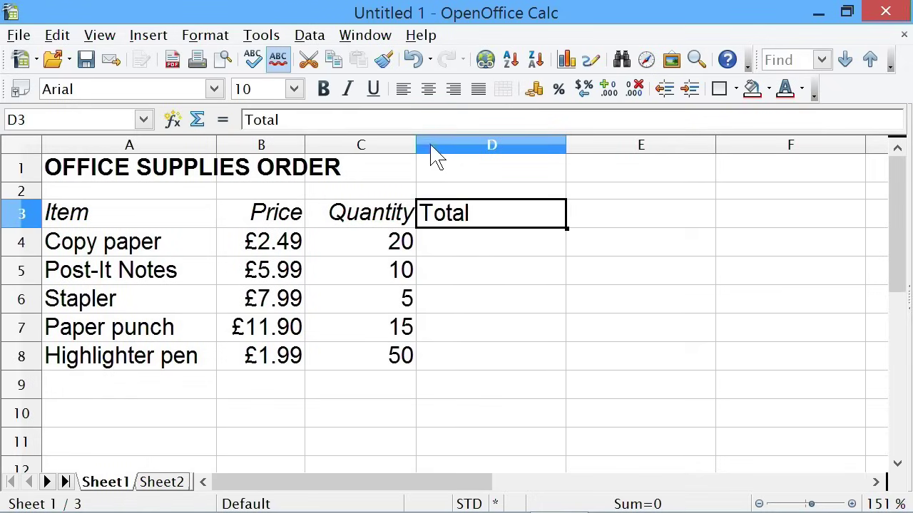
pyautogui.click(347, 90)
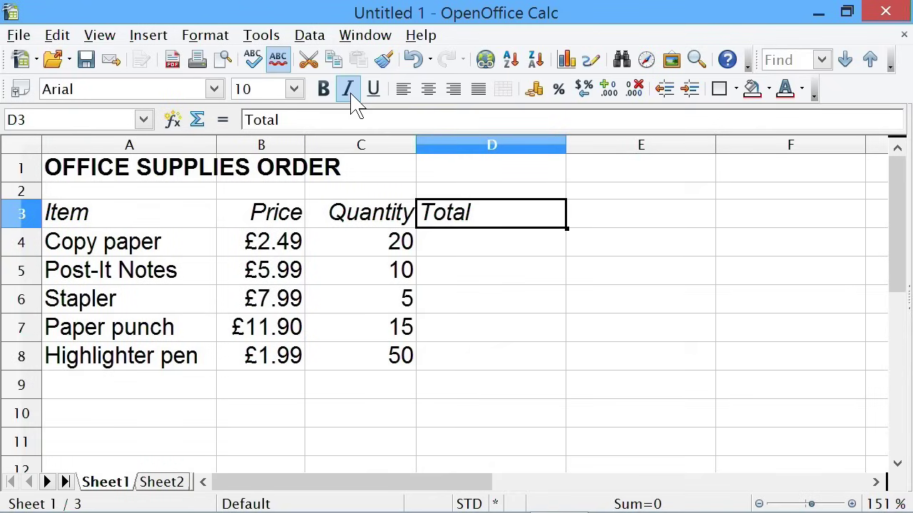
pyautogui.click(455, 92)
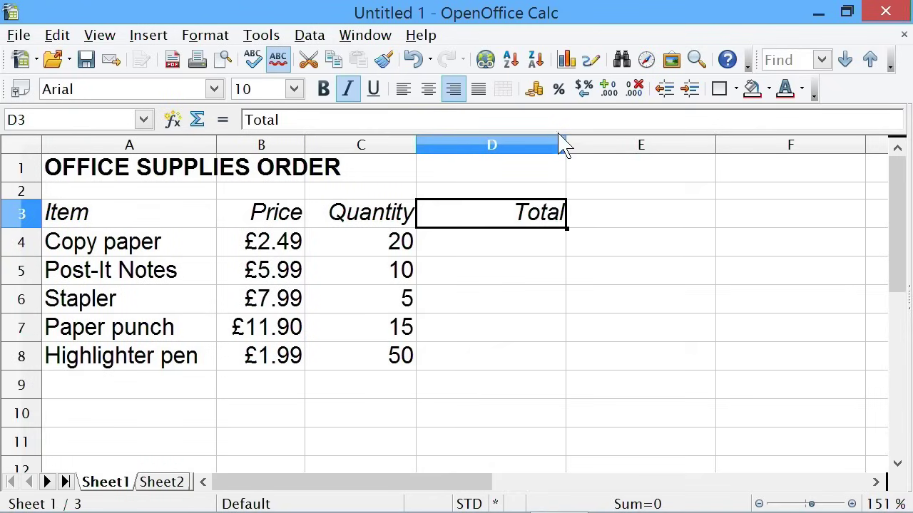
pyautogui.moveTo(565, 141); pyautogui.dragTo(517, 159)
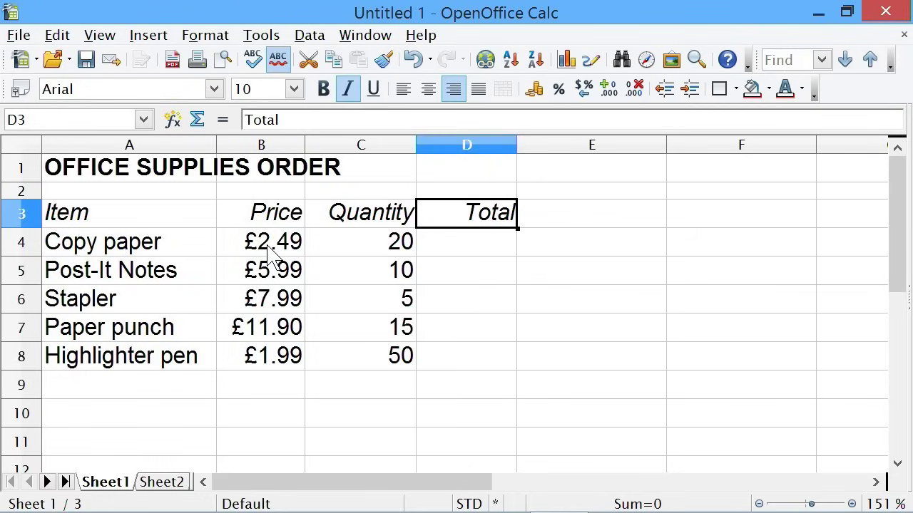
# Enter =b4*c4 in D4 for the £49.80 copy paper total, then reopen it for editing.
pyautogui.click(481, 253)
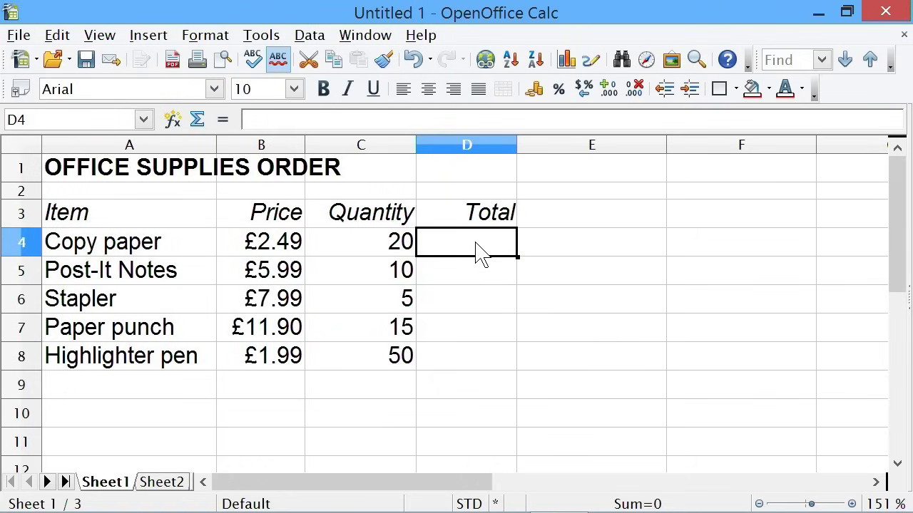
pyautogui.write('=')
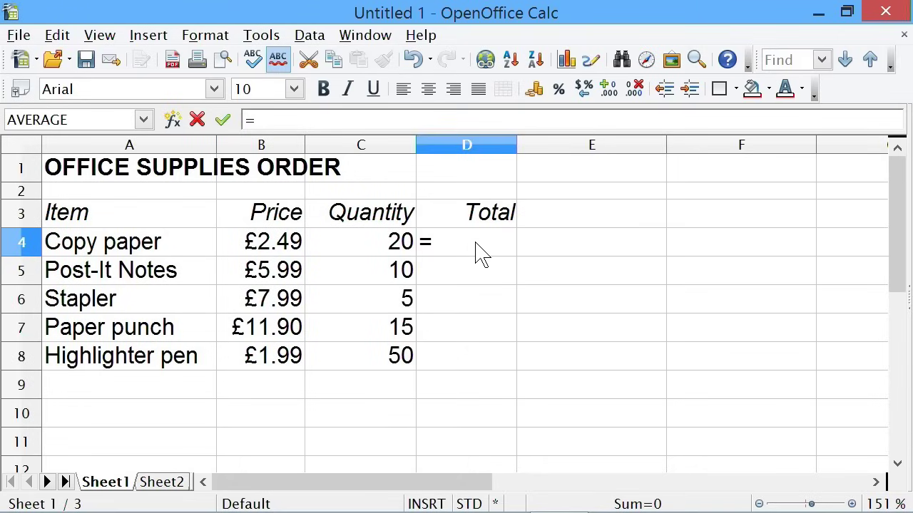
pyautogui.write('b4*c4')
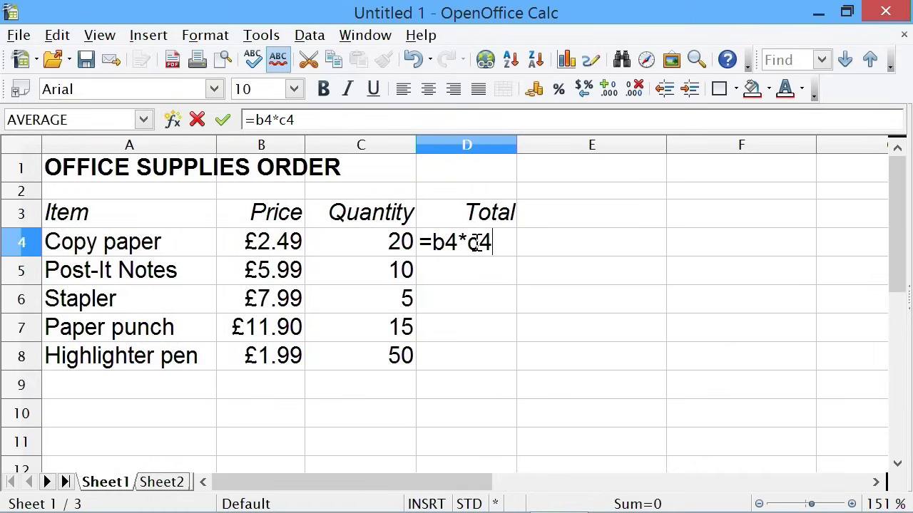
pyautogui.press('Return')
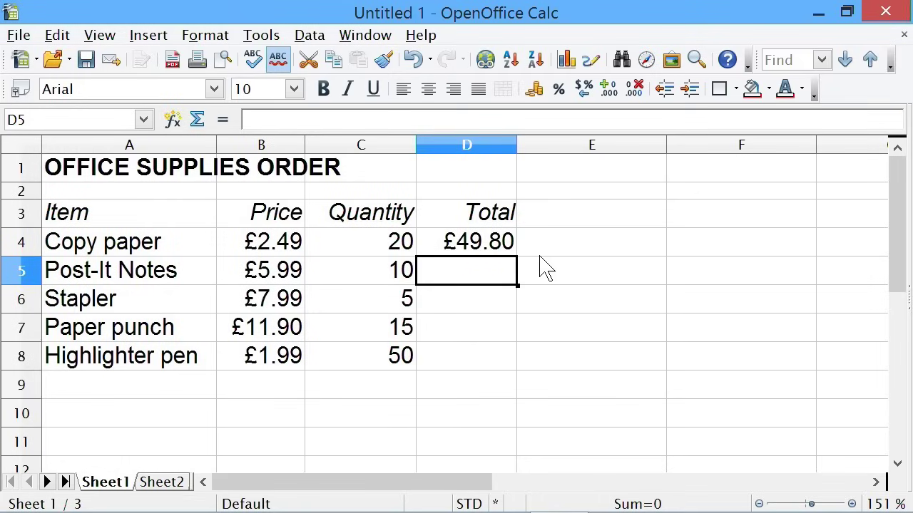
pyautogui.click(475, 254)
pyautogui.doubleClick(470, 246)
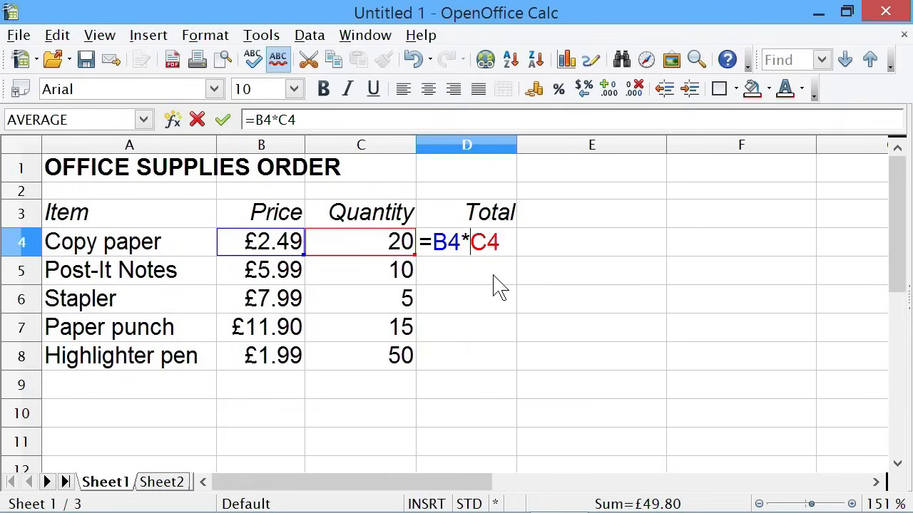
# Rebuild the D4 formula as =B4*C4 by pointing at B4 and C4, giving £49.80.
pyautogui.press('Return')
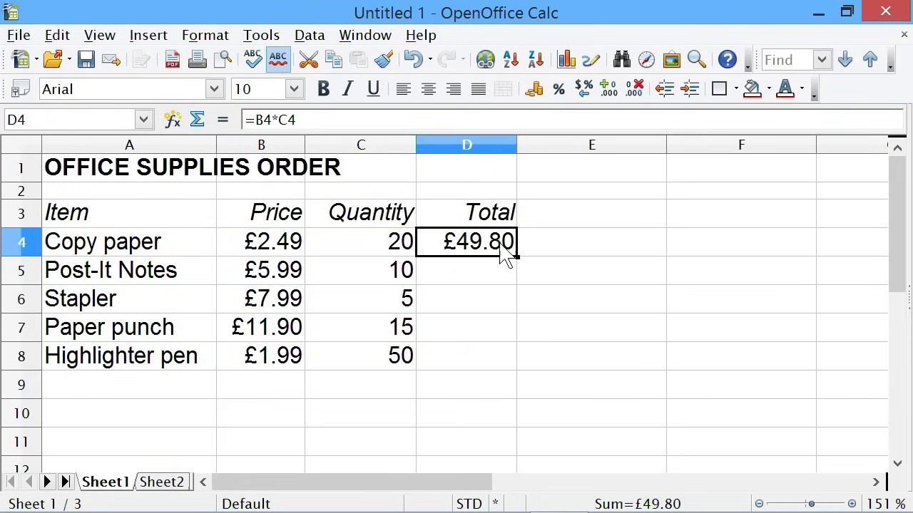
pyautogui.press('BackSpace')
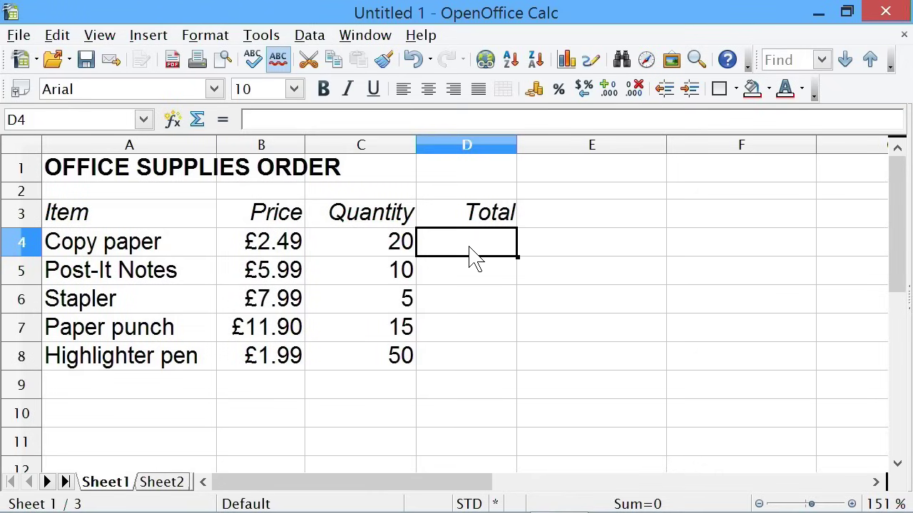
pyautogui.write('=')
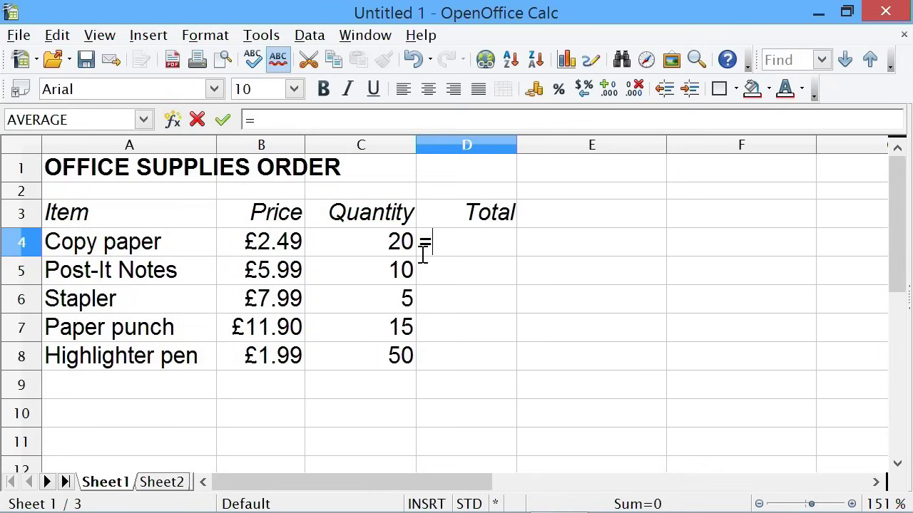
pyautogui.click(279, 249)
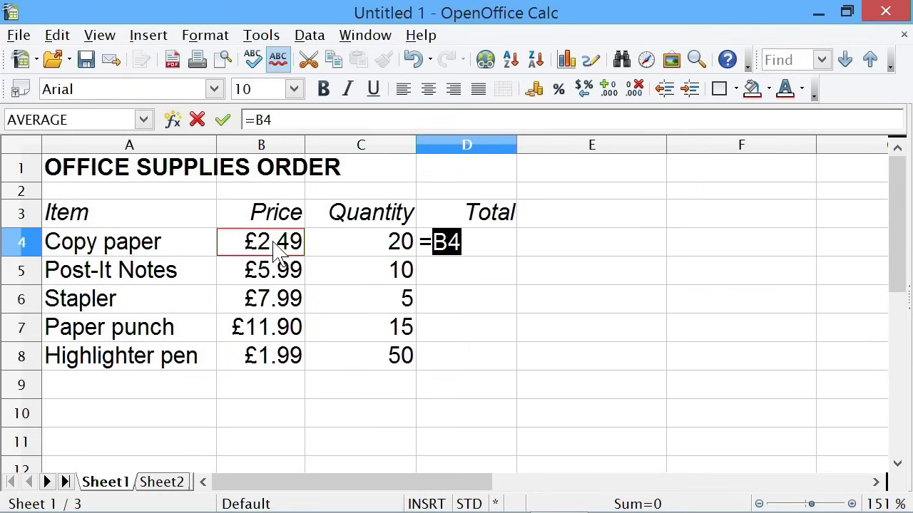
pyautogui.write('*')
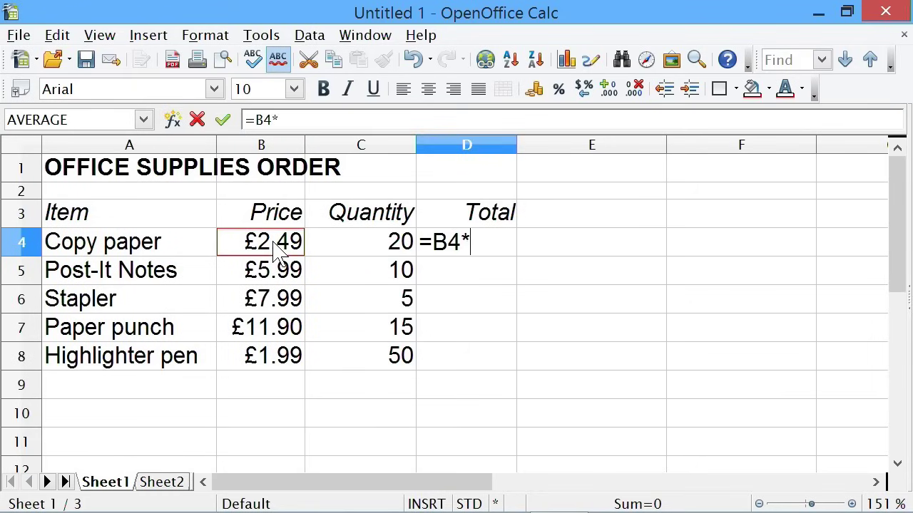
pyautogui.click(355, 251)
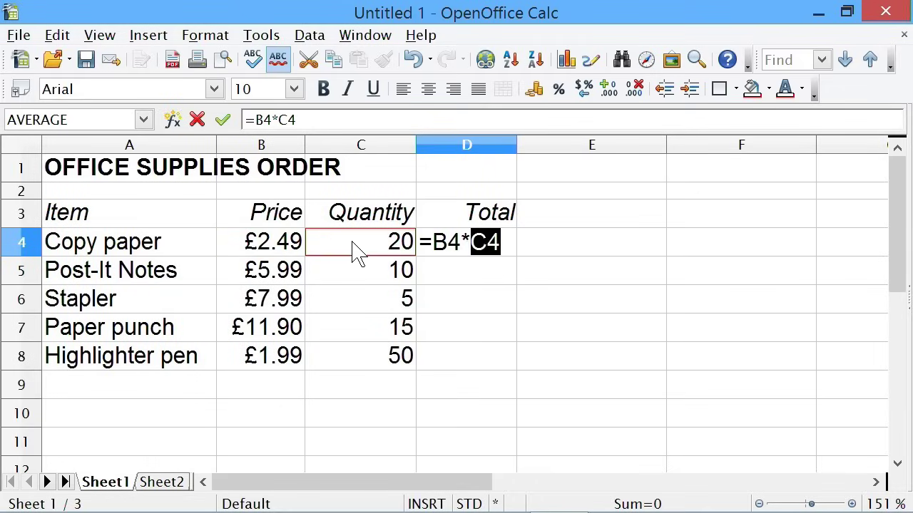
pyautogui.press('Return')
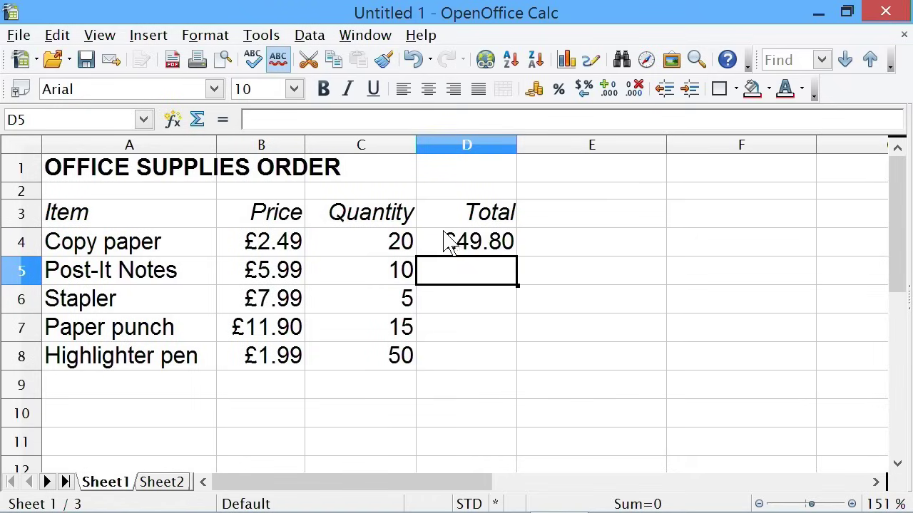
pyautogui.click(470, 249)
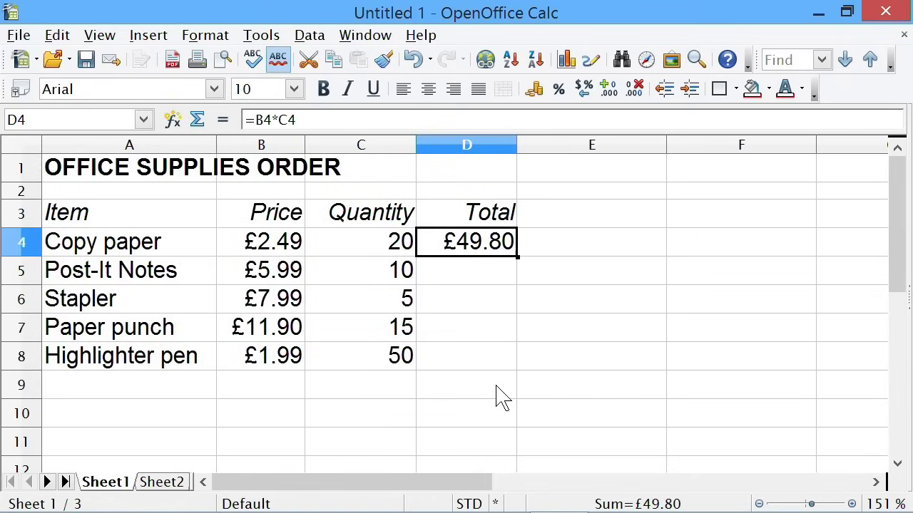
pyautogui.click(476, 283)
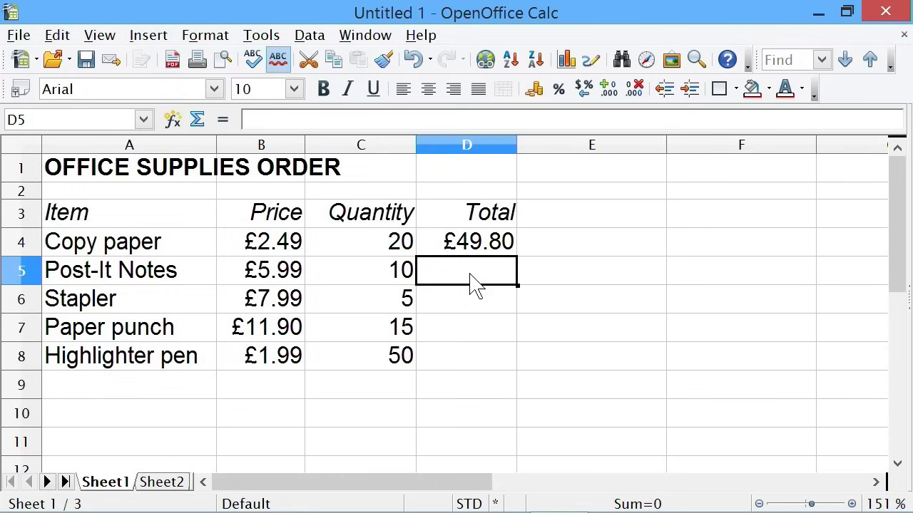
pyautogui.write('=')
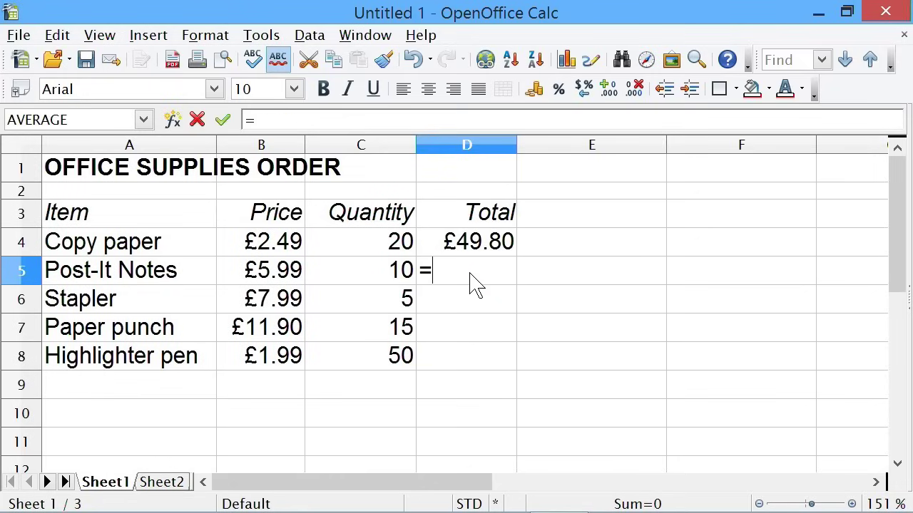
pyautogui.click(271, 278)
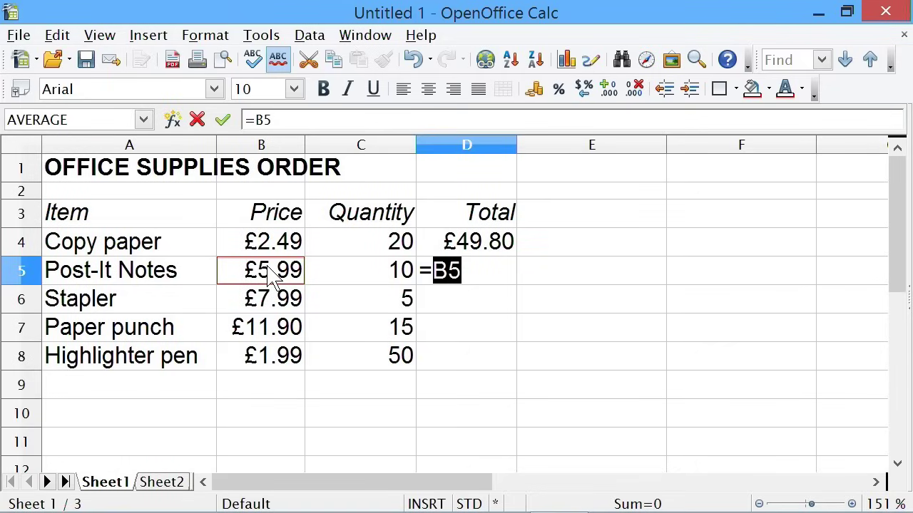
pyautogui.write('*')
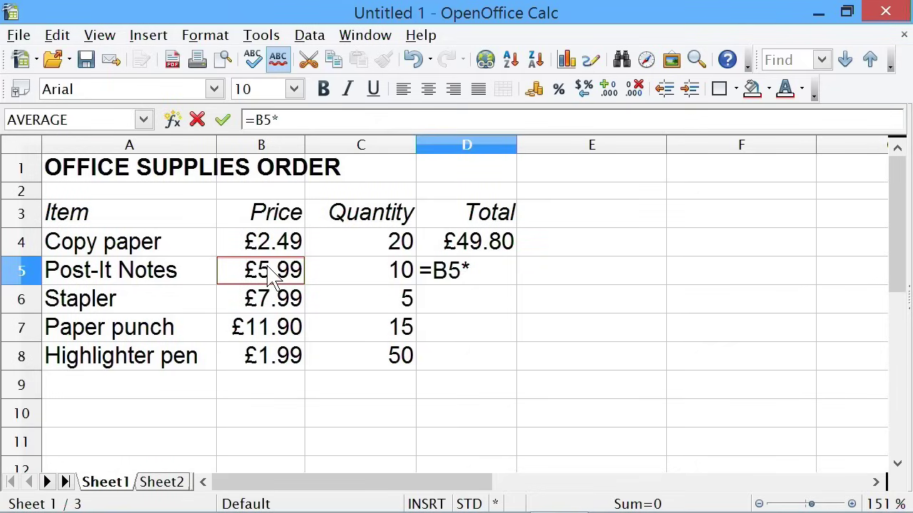
pyautogui.click(348, 277)
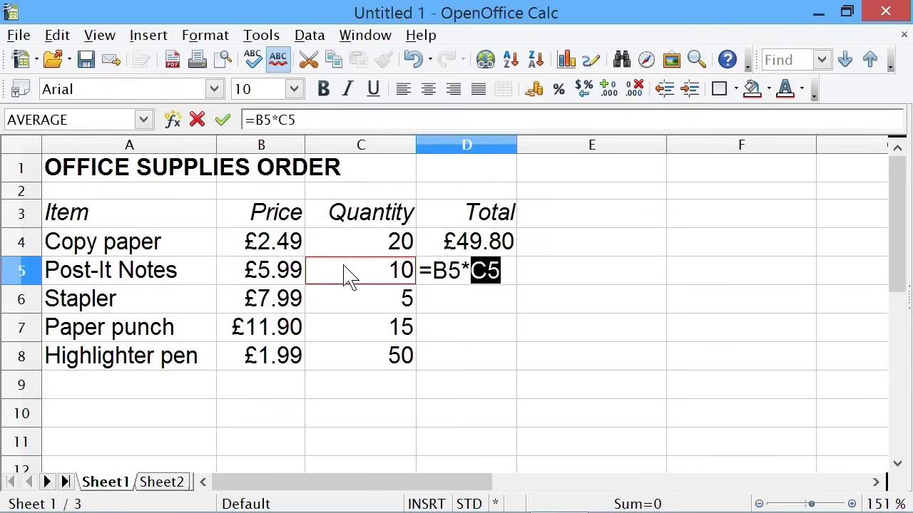
pyautogui.press('Return')
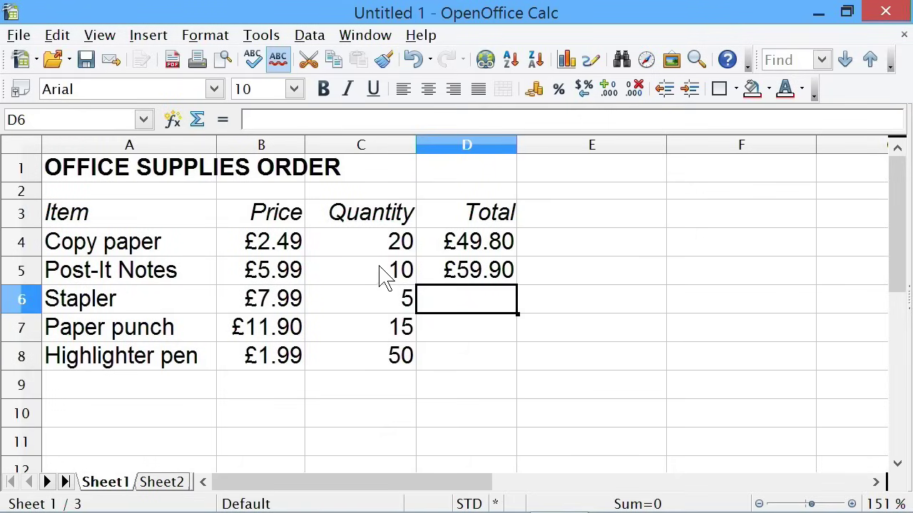
pyautogui.click(490, 278)
pyautogui.press('BackSpace')
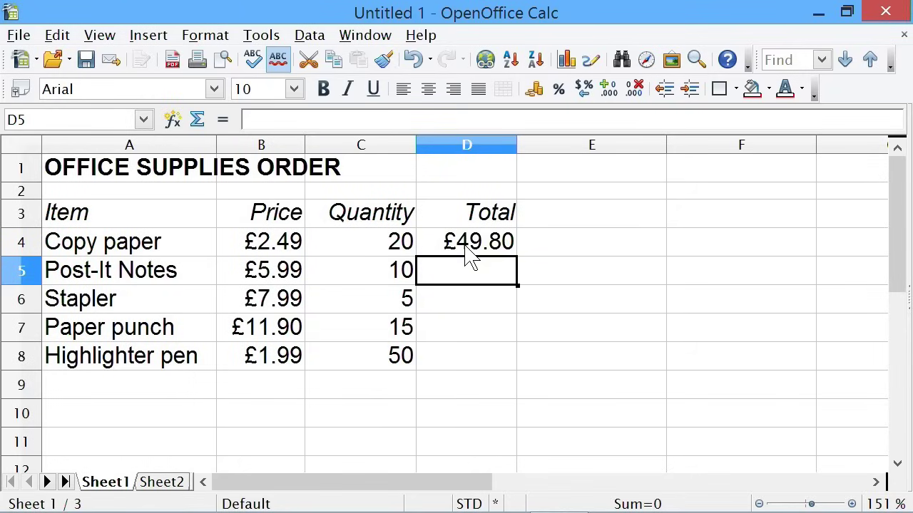
# Copy the D4 formula into D5:D8 via the Edit menu, then undo the paste.
pyautogui.click(464, 248)
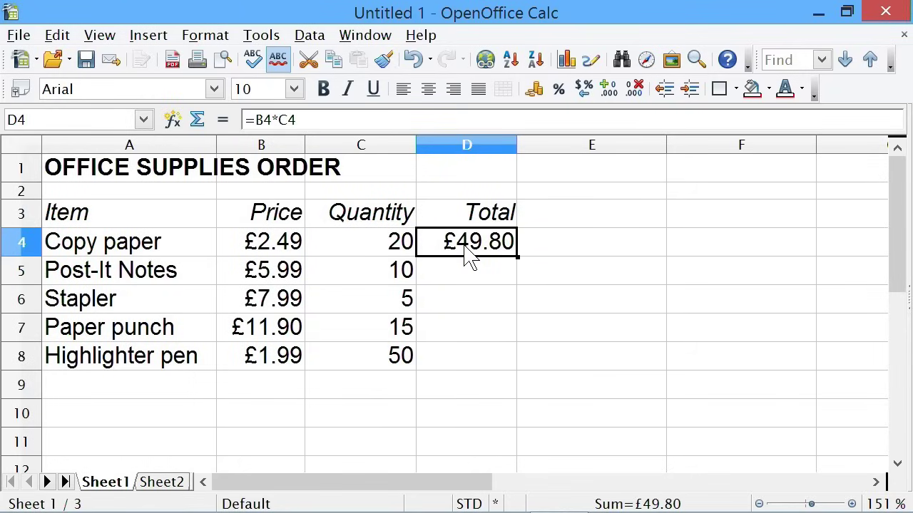
pyautogui.click(57, 35)
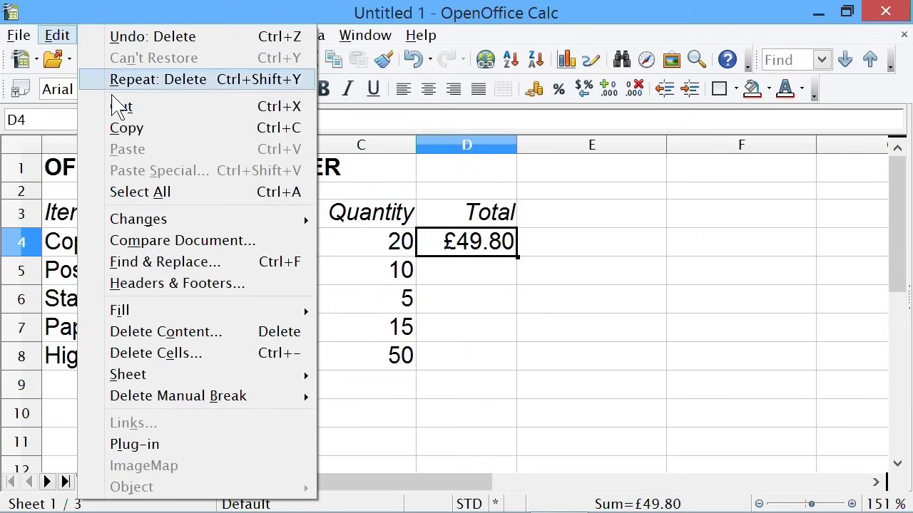
pyautogui.click(136, 127)
pyautogui.click(464, 279)
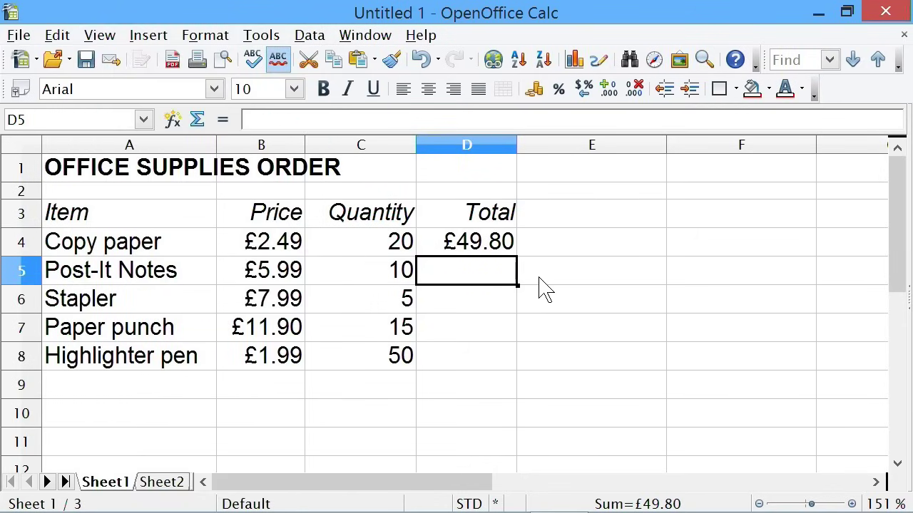
pyautogui.moveTo(492, 279); pyautogui.dragTo(485, 377)
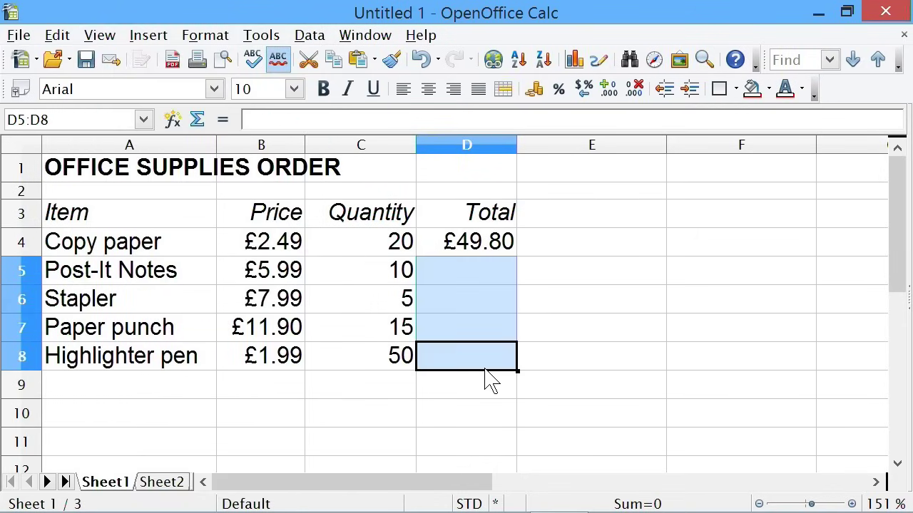
pyautogui.click(57, 35)
pyautogui.click(146, 152)
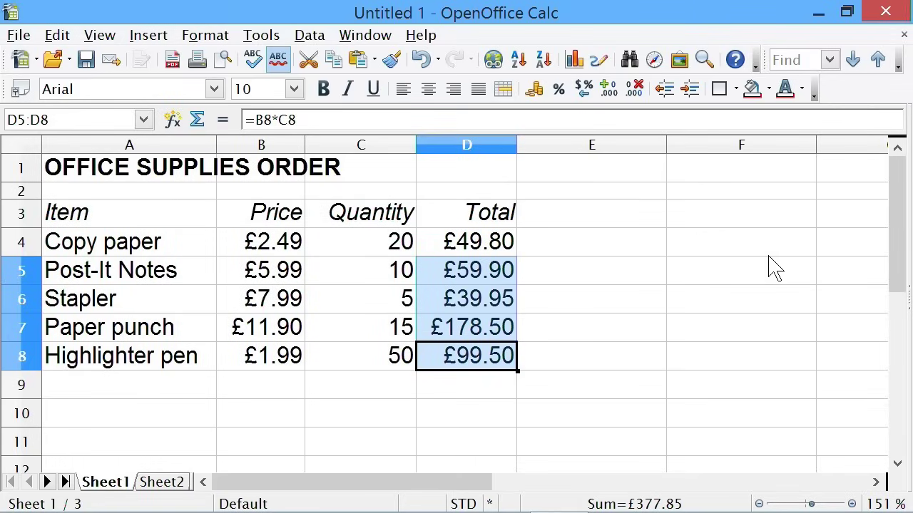
pyautogui.hotkey('ctrl', 'z')
pyautogui.click(612, 300)
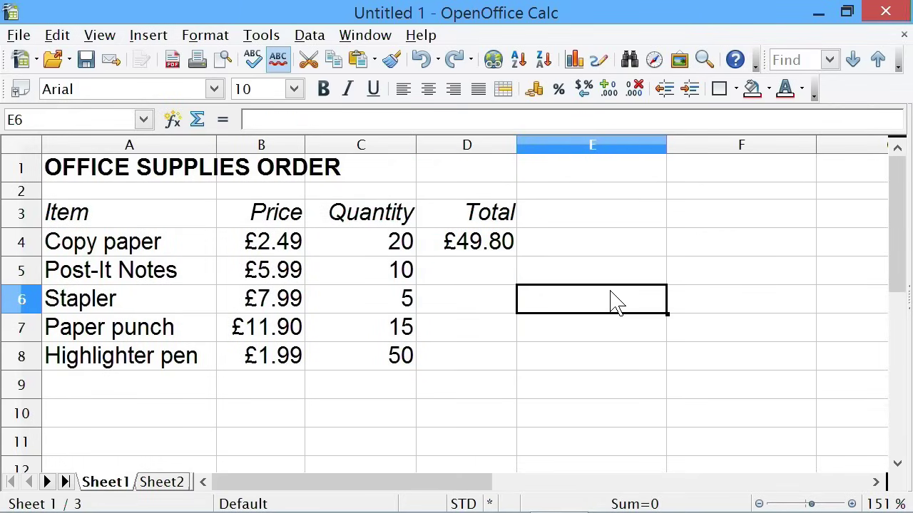
# Copy D4 into D5:D8 via the context menu, giving £59.90, £39.95, £178.50 and £99.50.
pyautogui.click(468, 253)
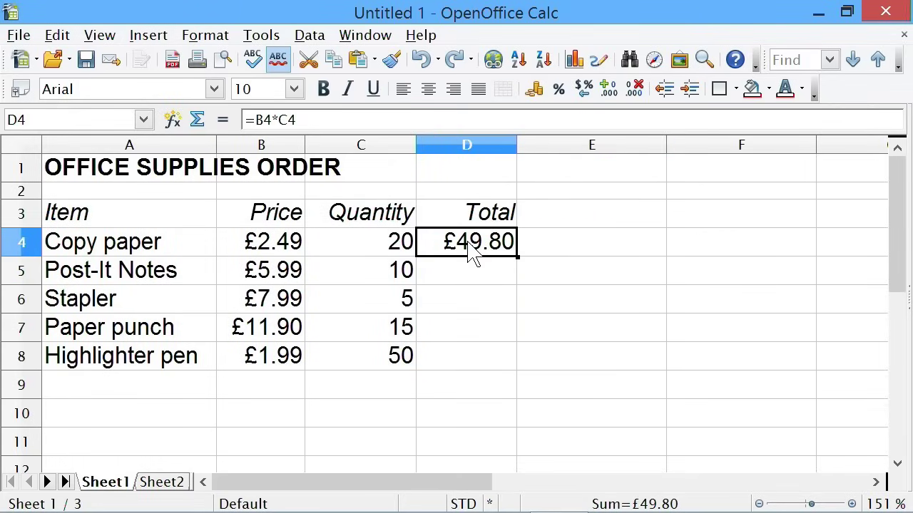
pyautogui.rightClick(469, 253)
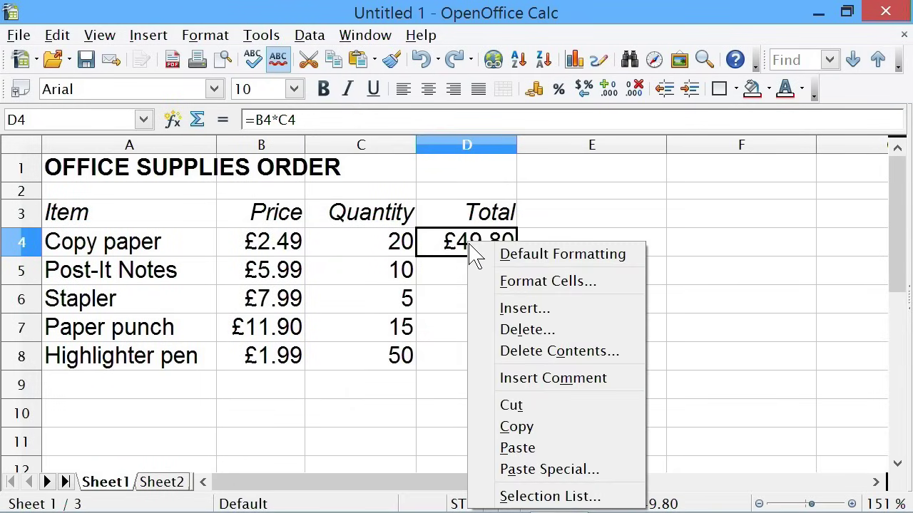
pyautogui.click(566, 428)
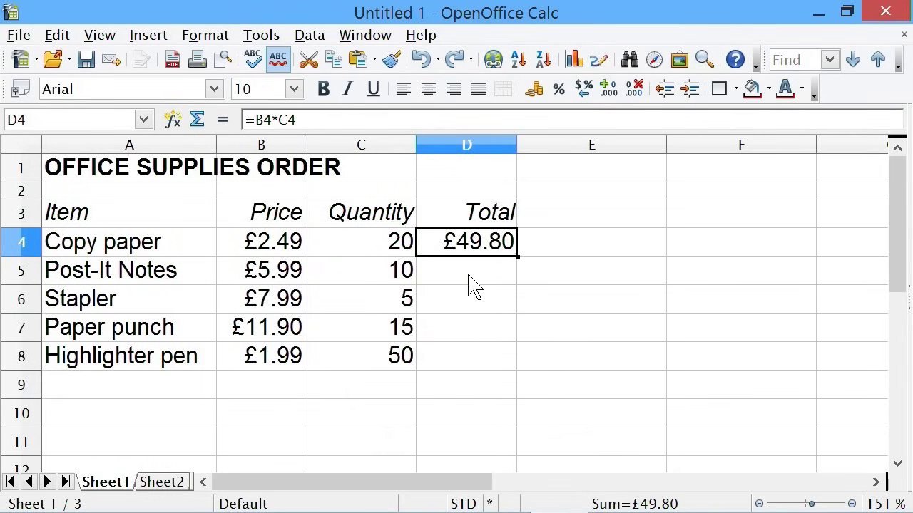
pyautogui.click(513, 281)
pyautogui.moveTo(470, 274); pyautogui.dragTo(475, 364)
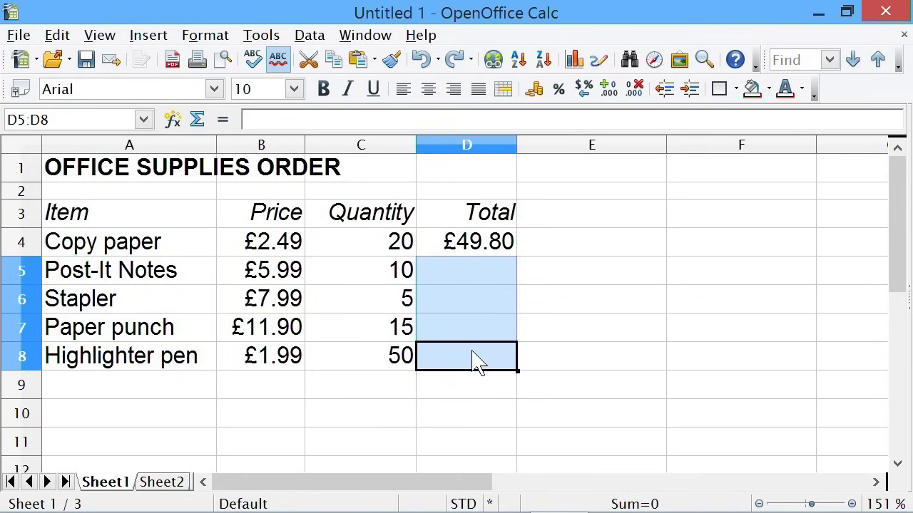
pyautogui.rightClick(476, 362)
pyautogui.click(527, 288)
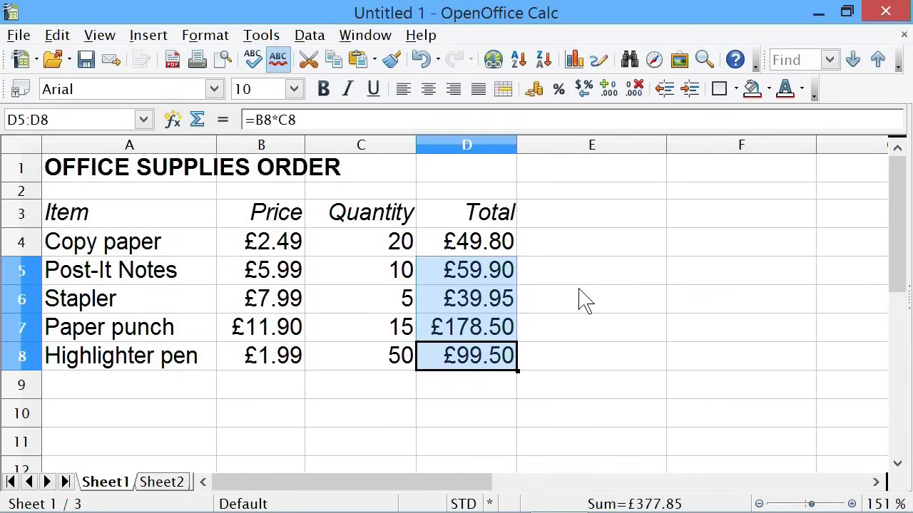
# Undo the pasted totals and fill the D4 formula down through D8 instead.
pyautogui.hotkey('ctrl', 'z')
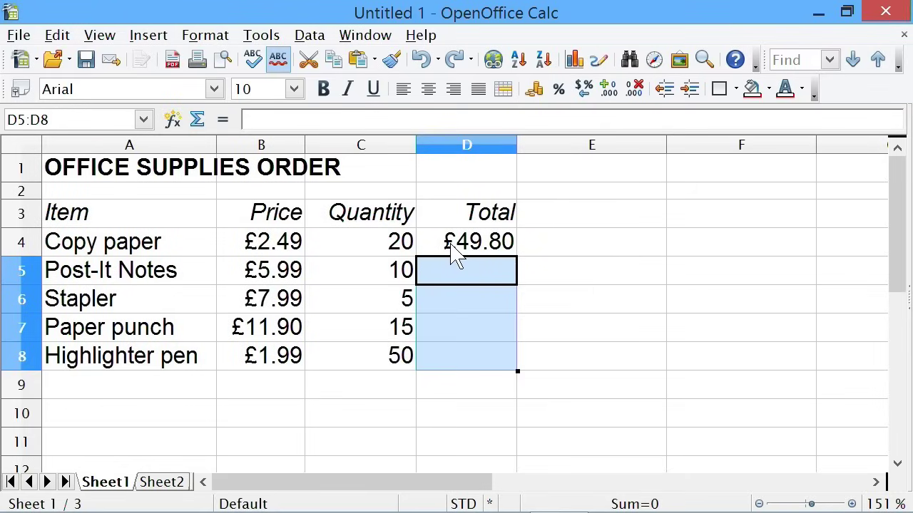
pyautogui.click(454, 249)
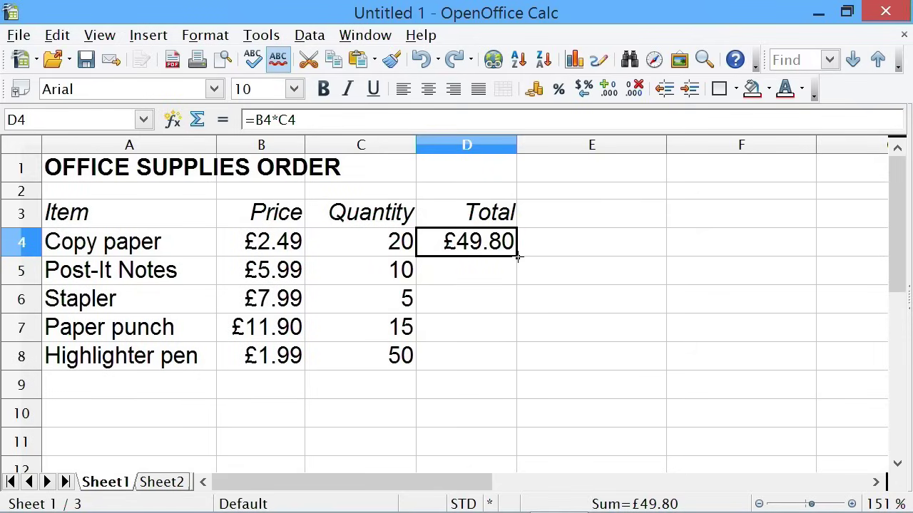
pyautogui.moveTo(518, 258); pyautogui.dragTo(517, 362)
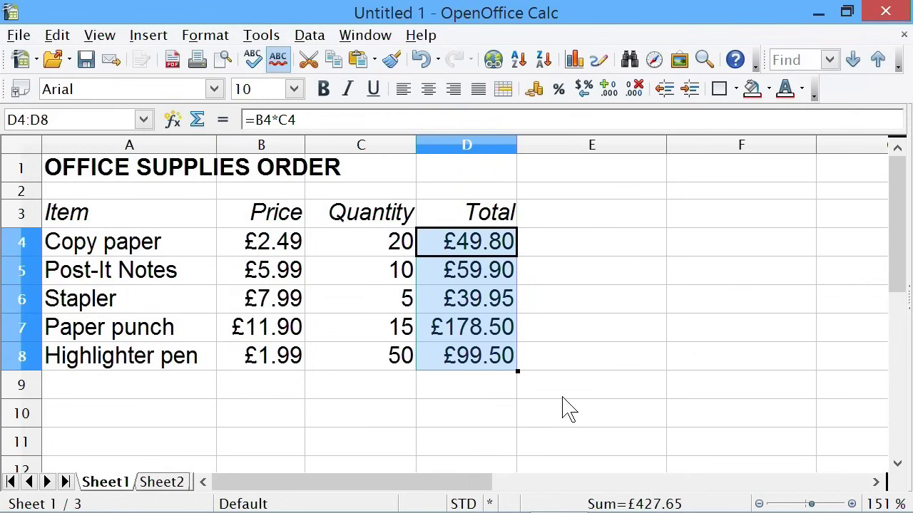
pyautogui.click(550, 275)
pyautogui.doubleClick(465, 244)
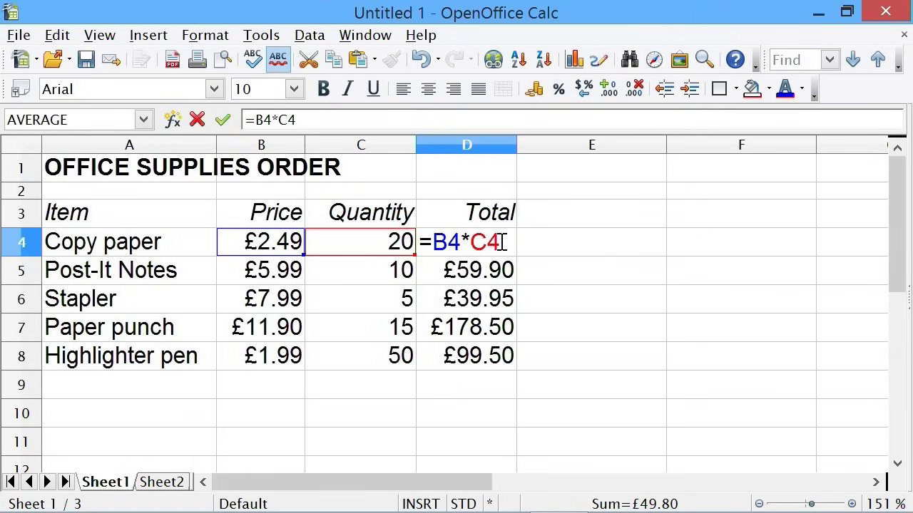
pyautogui.press('Escape')
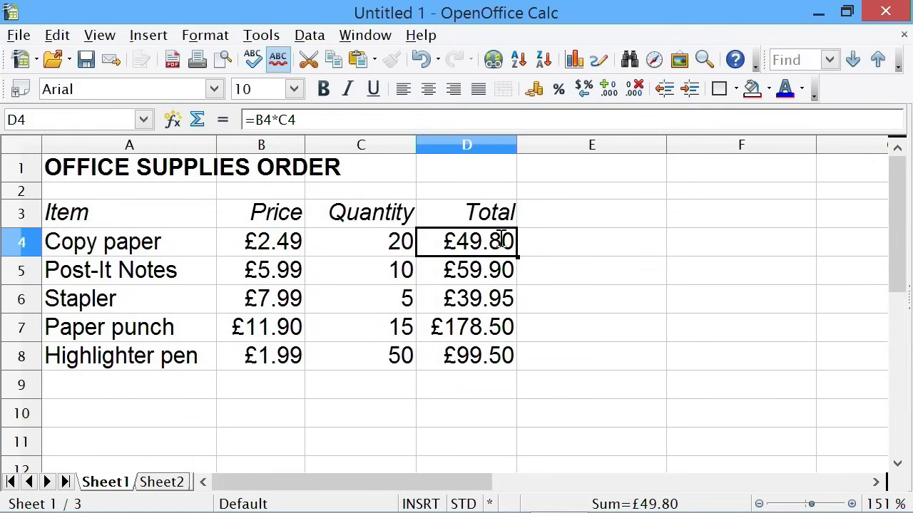
pyautogui.doubleClick(485, 278)
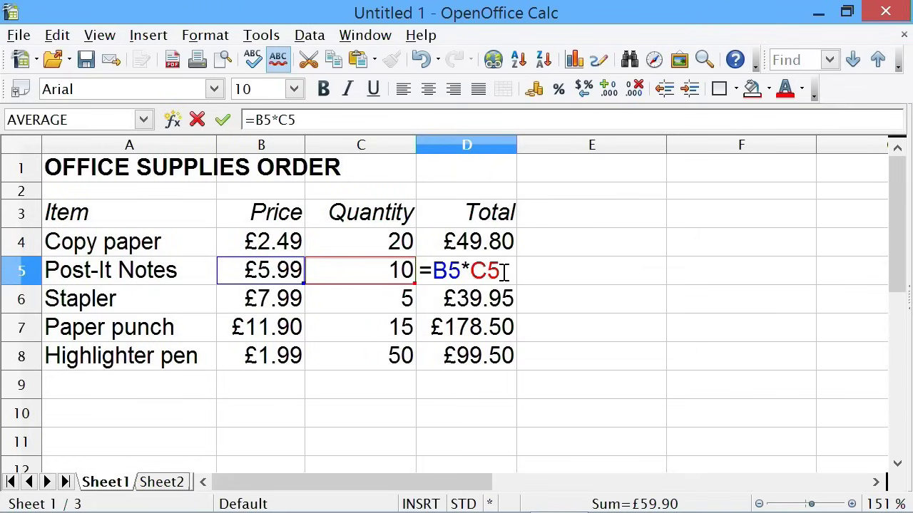
pyautogui.press('Escape')
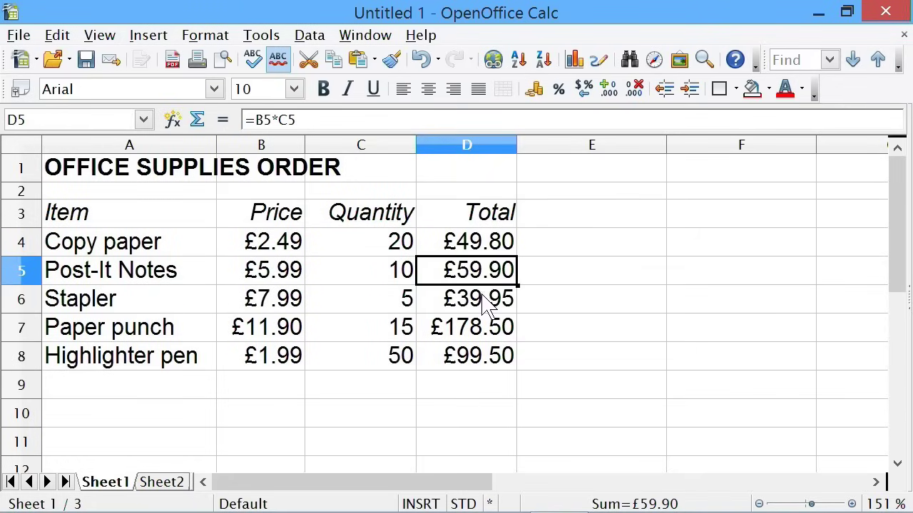
pyautogui.click(476, 304)
pyautogui.doubleClick(477, 302)
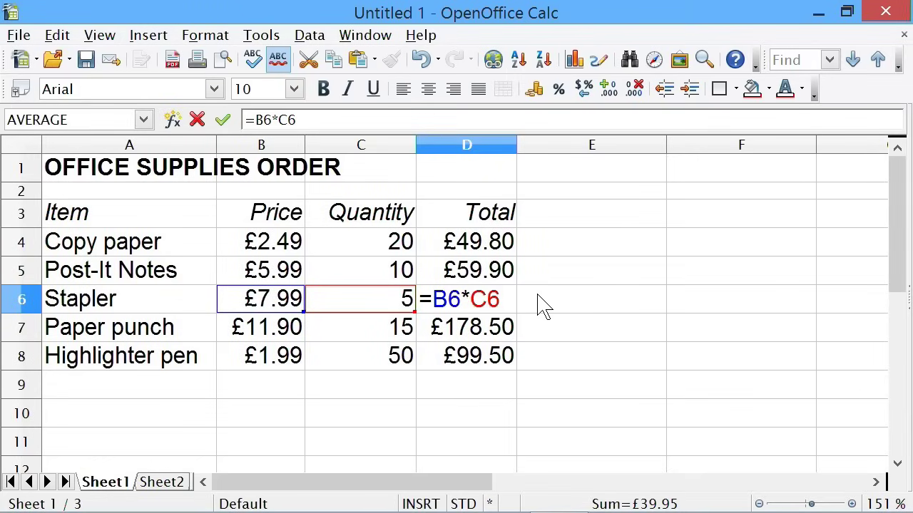
pyautogui.press('Escape')
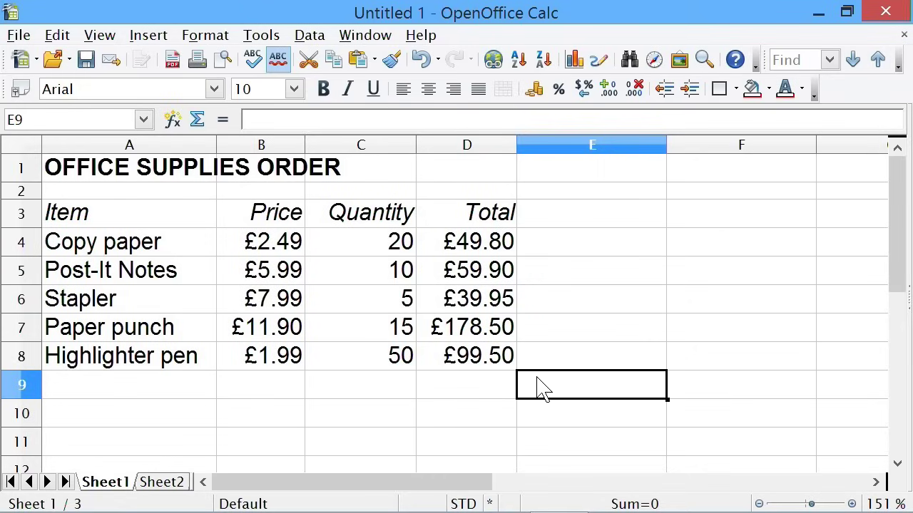
# Label A10 'TOTAL COST OF ORDER' and make the blank row 9 above it shorter.
pyautogui.click(142, 415)
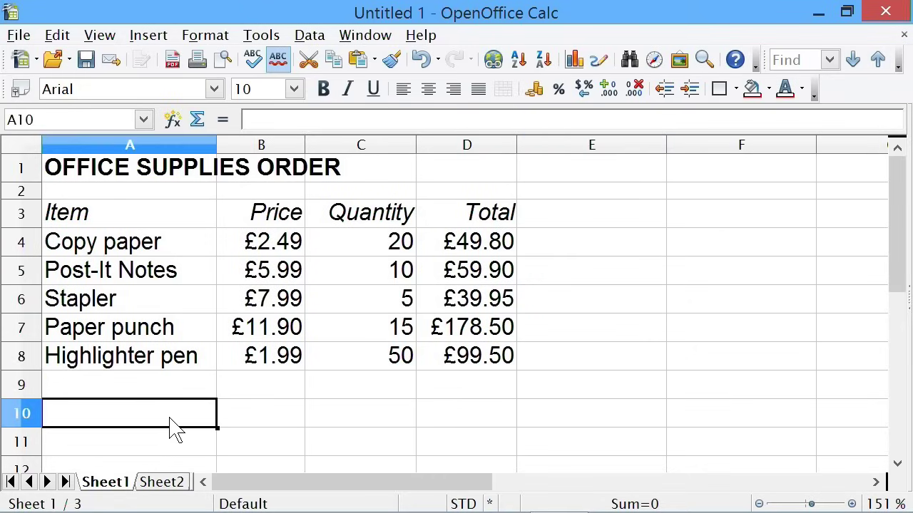
pyautogui.write('TOTA')
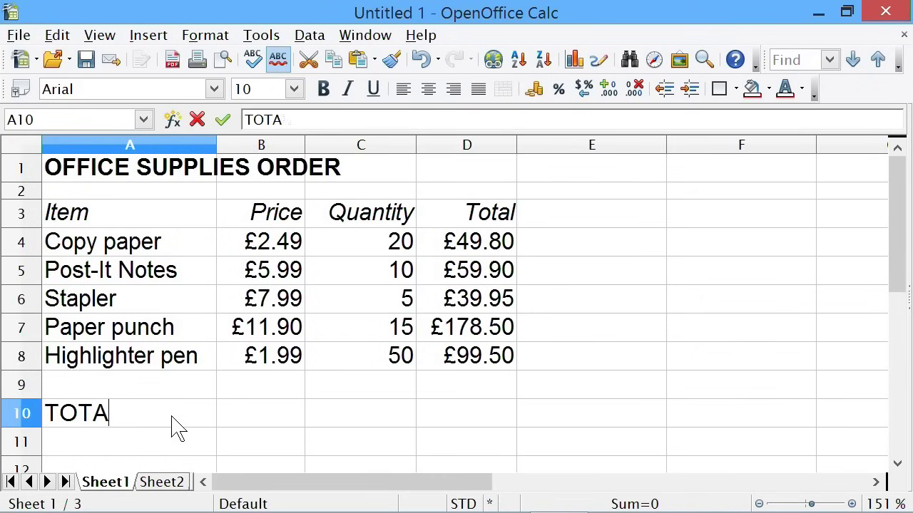
pyautogui.write('L COST OF ORDER')
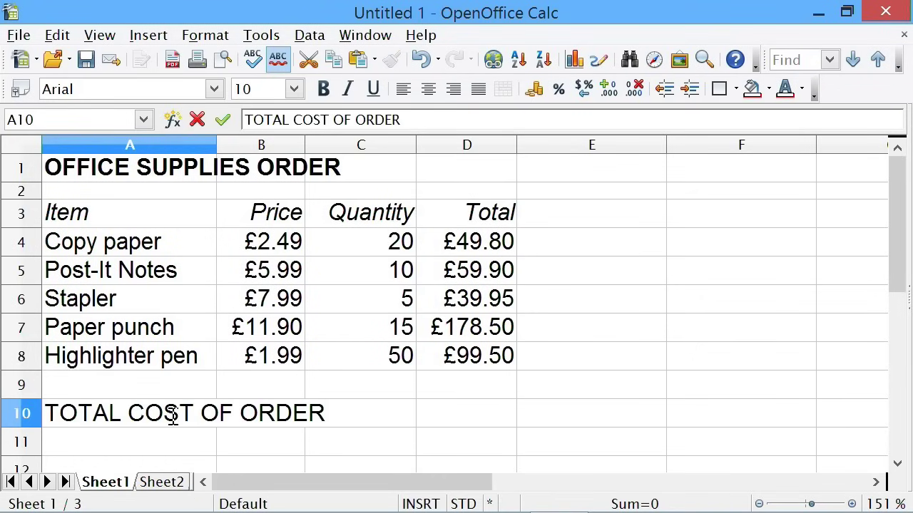
pyautogui.press('Return')
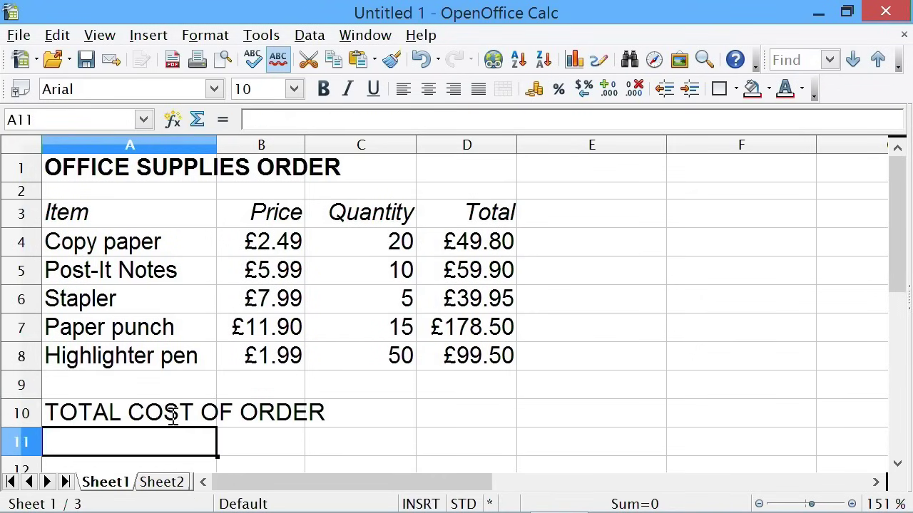
pyautogui.moveTo(38, 399); pyautogui.dragTo(43, 380)
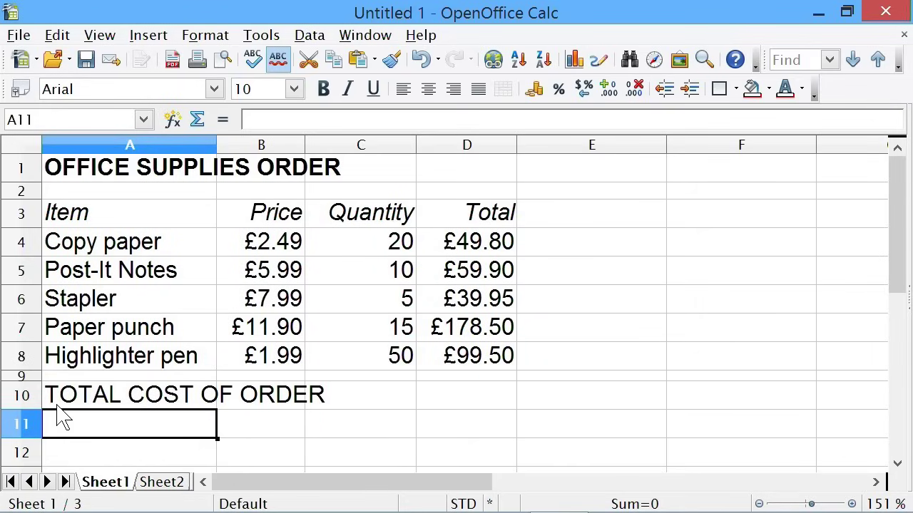
pyautogui.click(463, 401)
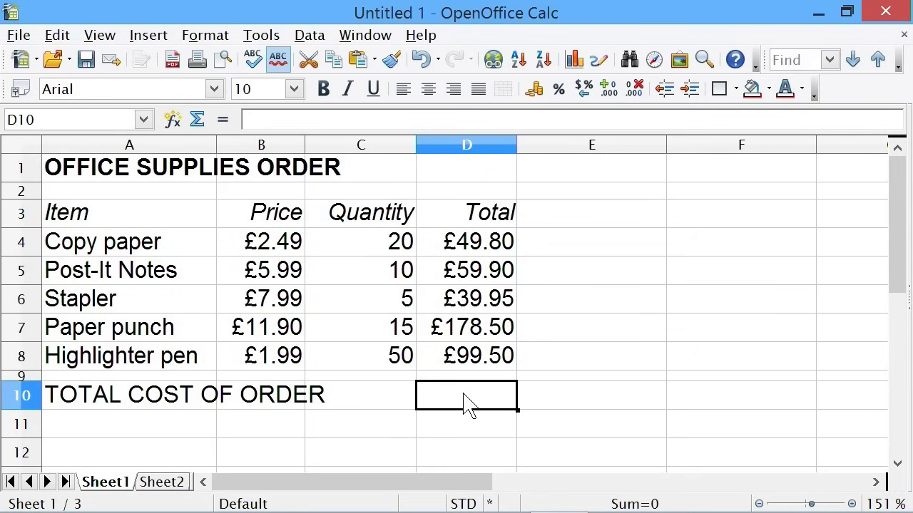
pyautogui.write('=')
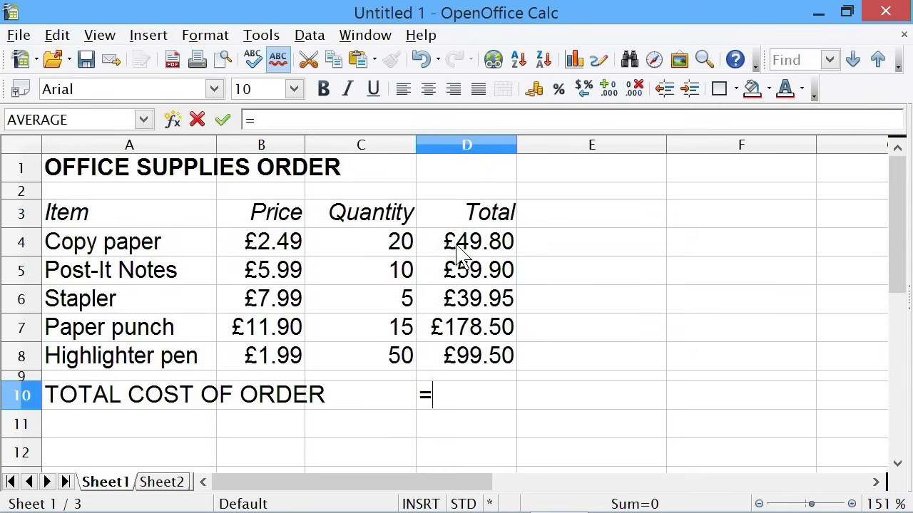
pyautogui.click(456, 241)
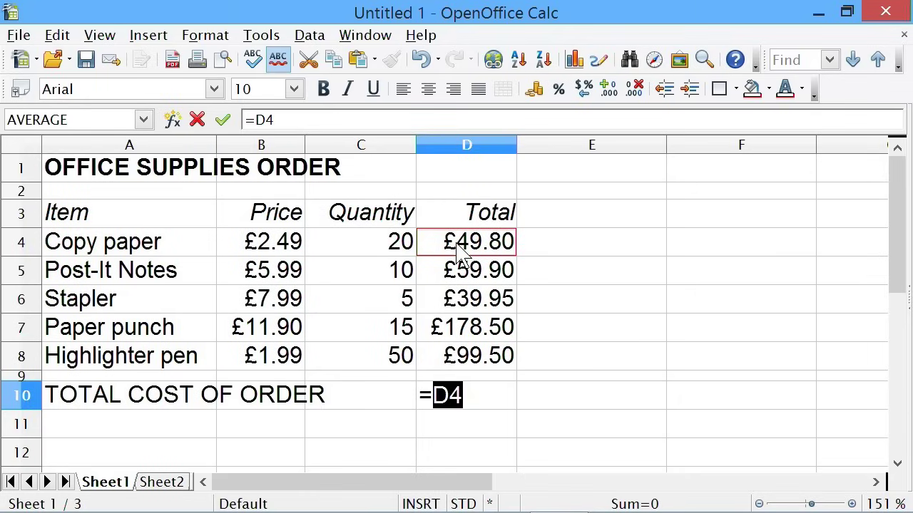
pyautogui.write('+')
pyautogui.click(455, 270)
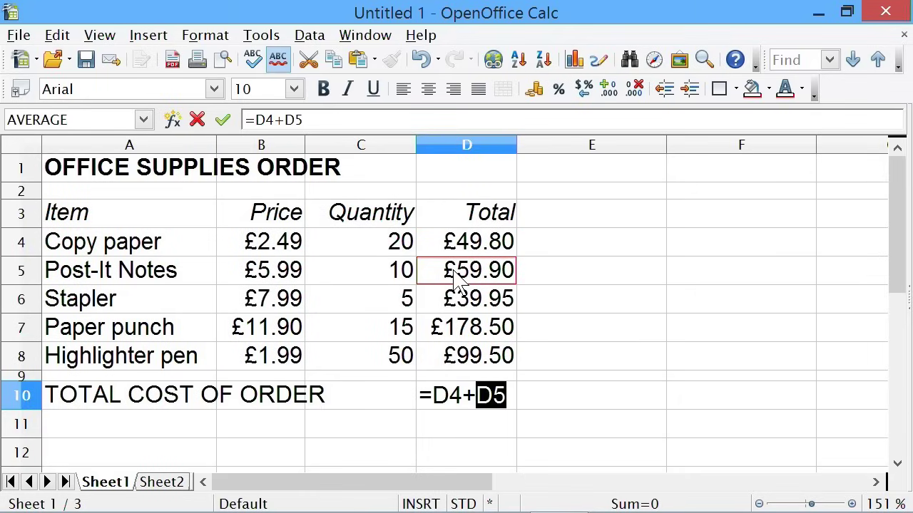
pyautogui.write('+')
pyautogui.click(465, 303)
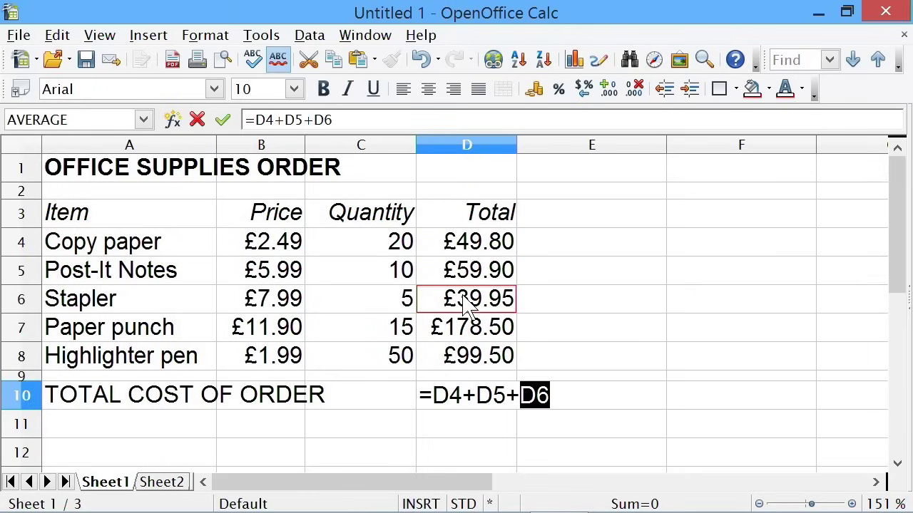
pyautogui.write('+')
pyautogui.click(441, 332)
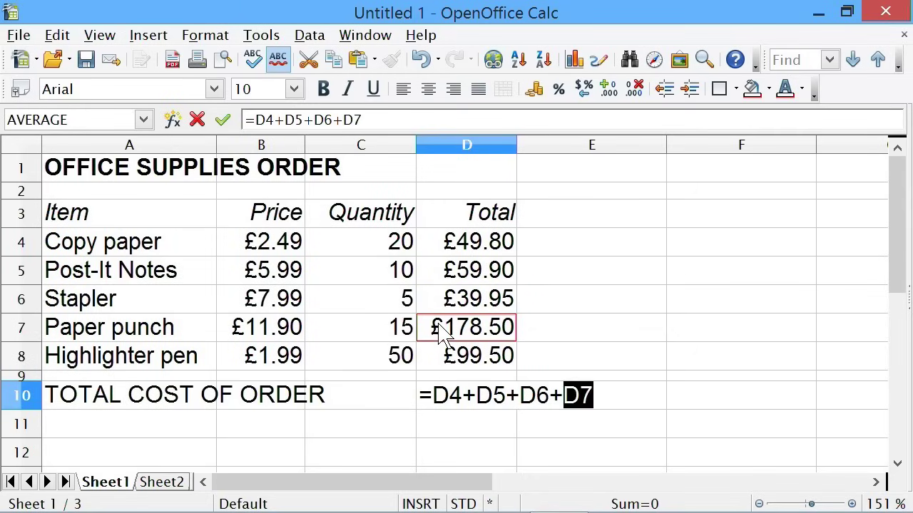
pyautogui.write('+')
pyautogui.click(452, 360)
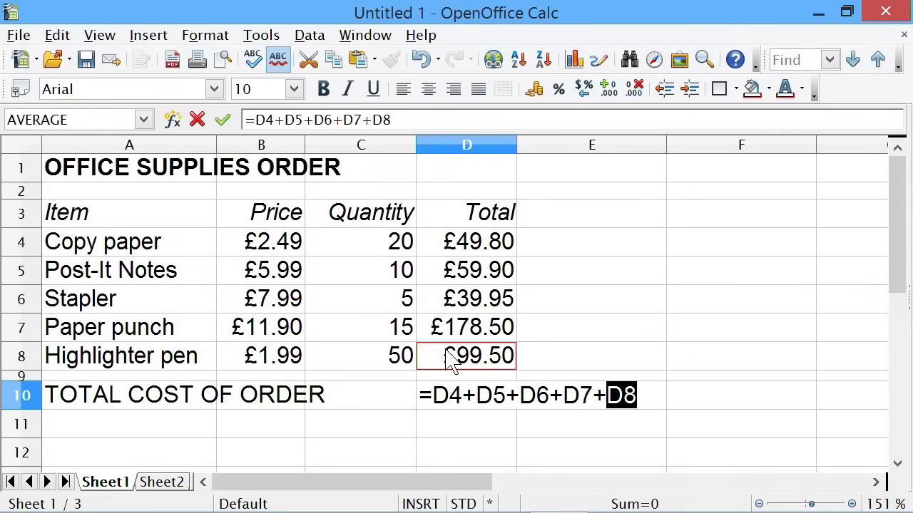
pyautogui.press('Return')
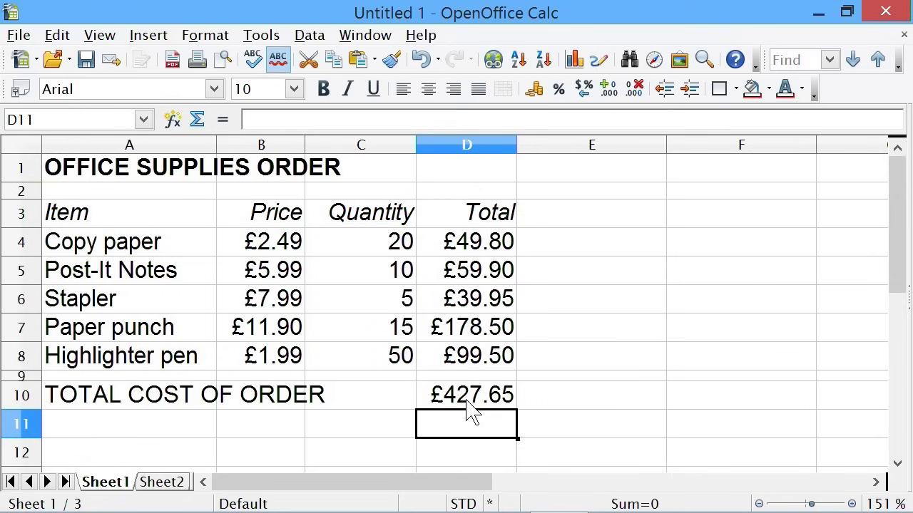
pyautogui.doubleClick(467, 398)
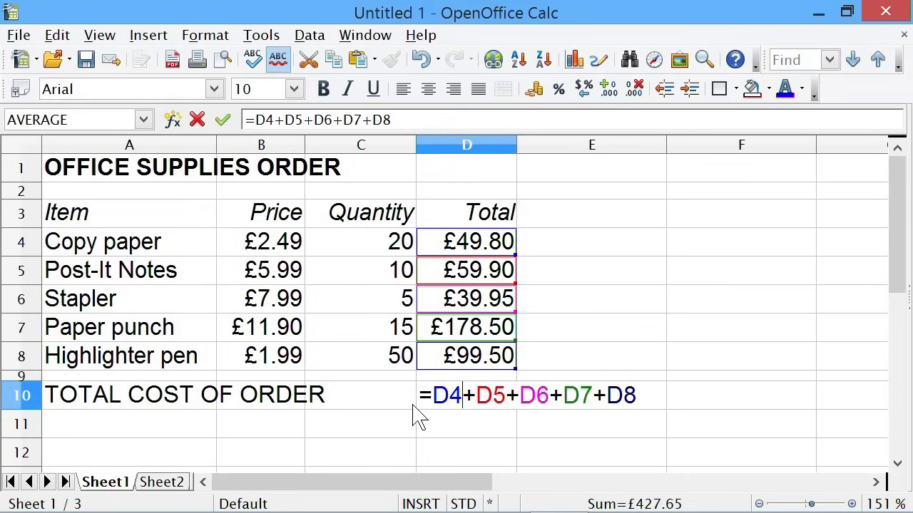
pyautogui.press('Escape')
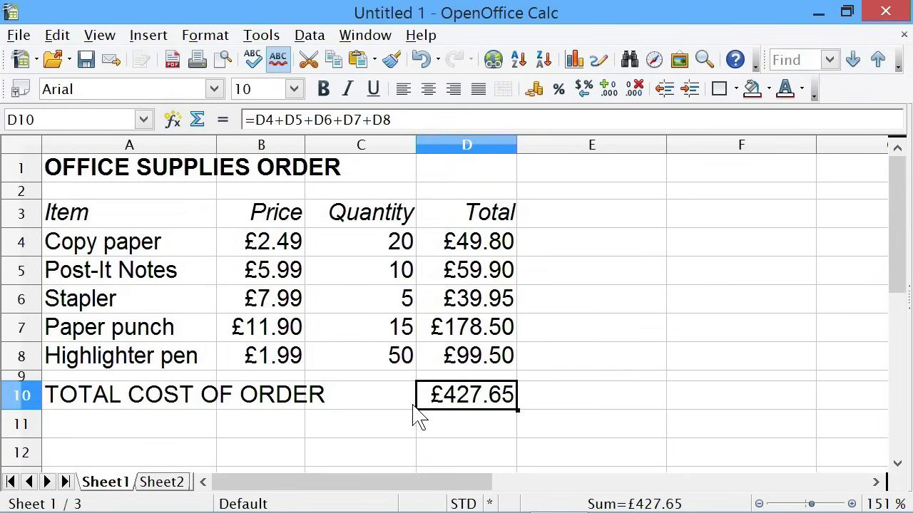
pyautogui.press('BackSpace')
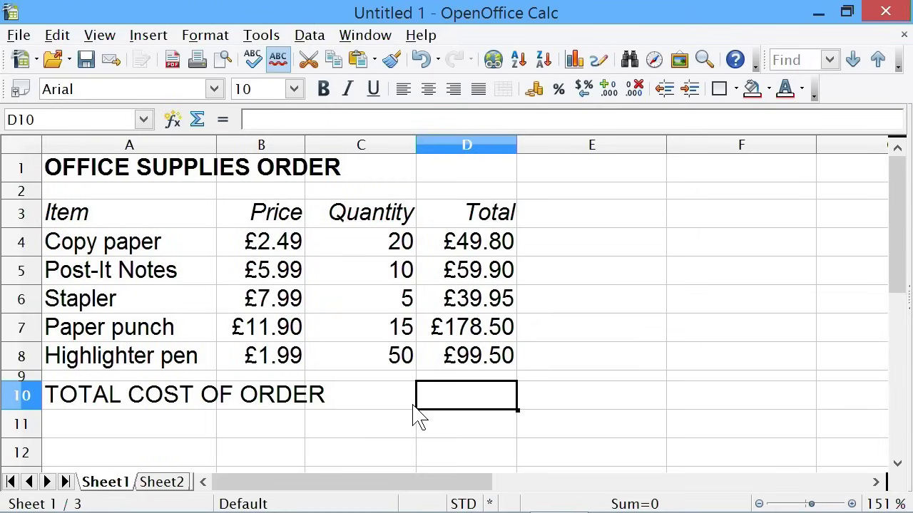
# Enter =sum(d4:d8) in D10 so the order total shows £427.65.
pyautogui.write('=')
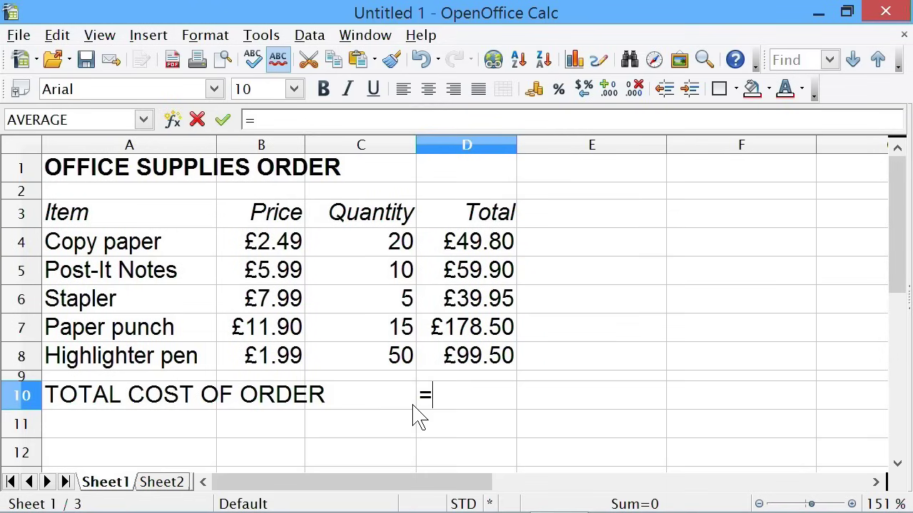
pyautogui.write('sum')
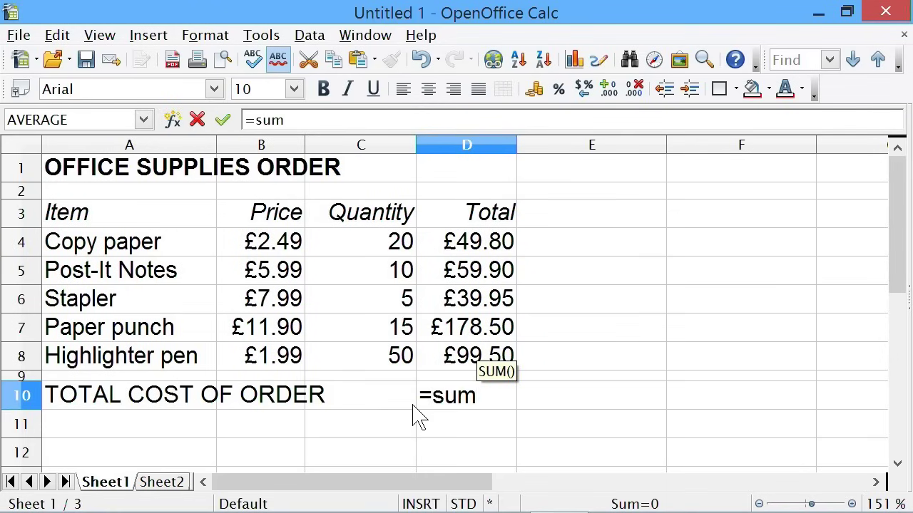
pyautogui.write('(')
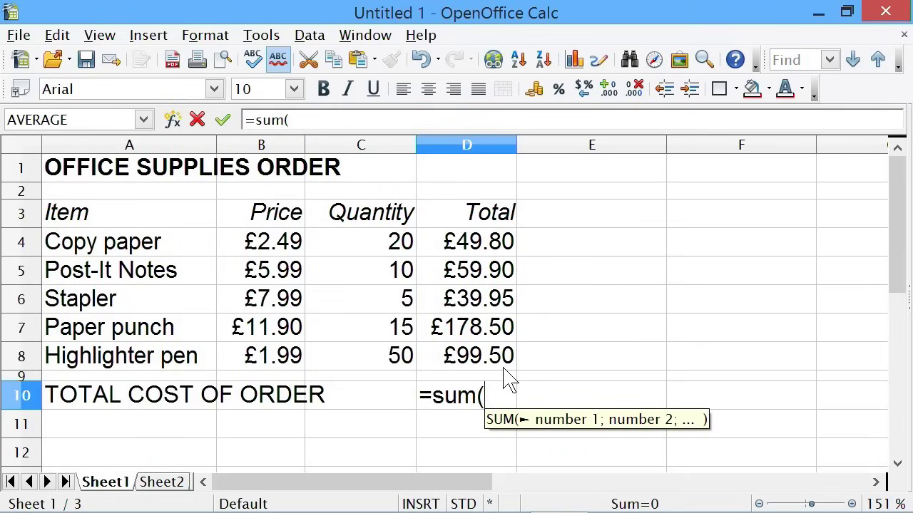
pyautogui.write('d4')
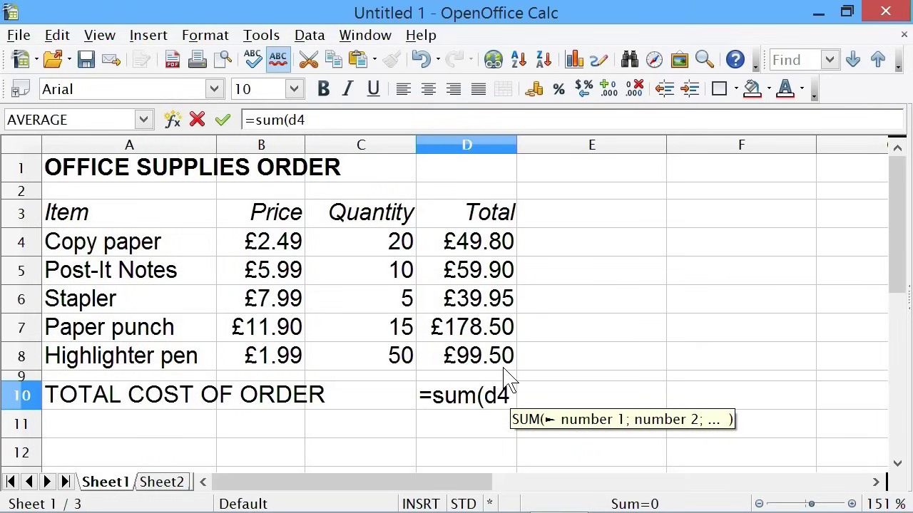
pyautogui.write(':d')
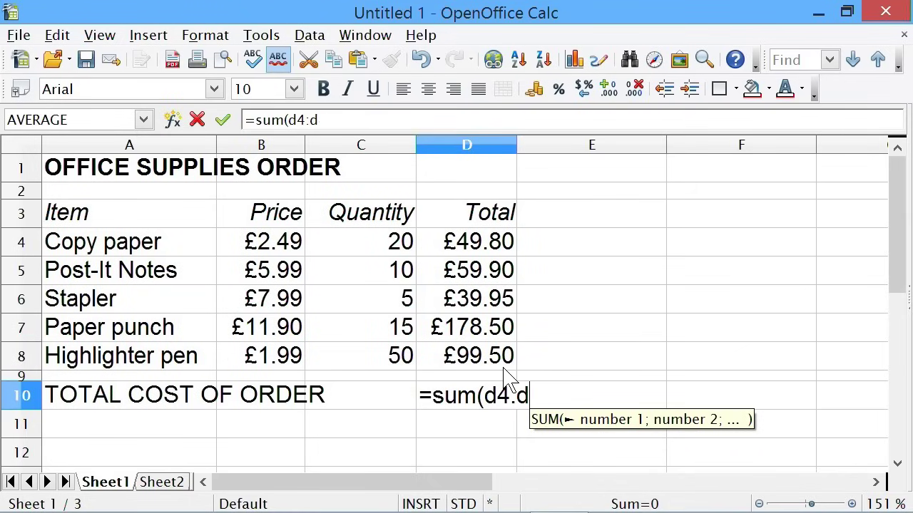
pyautogui.write('8)')
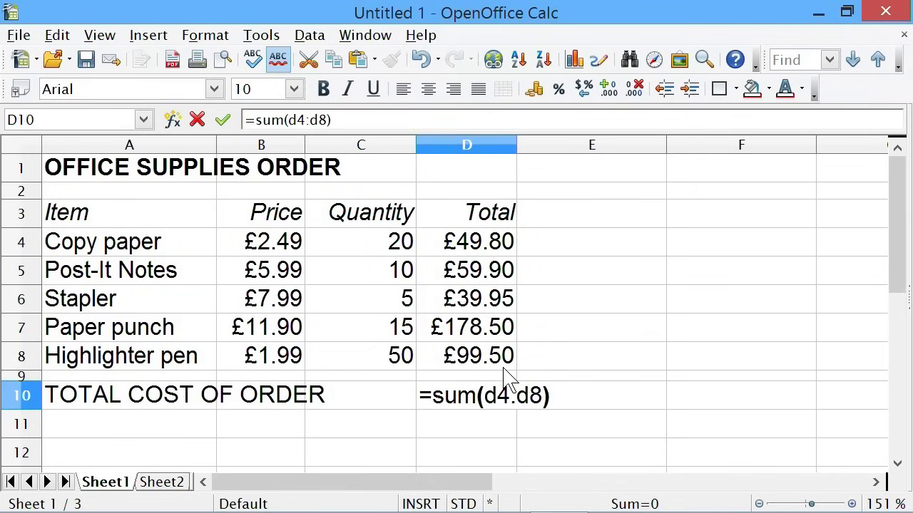
pyautogui.press('Return')
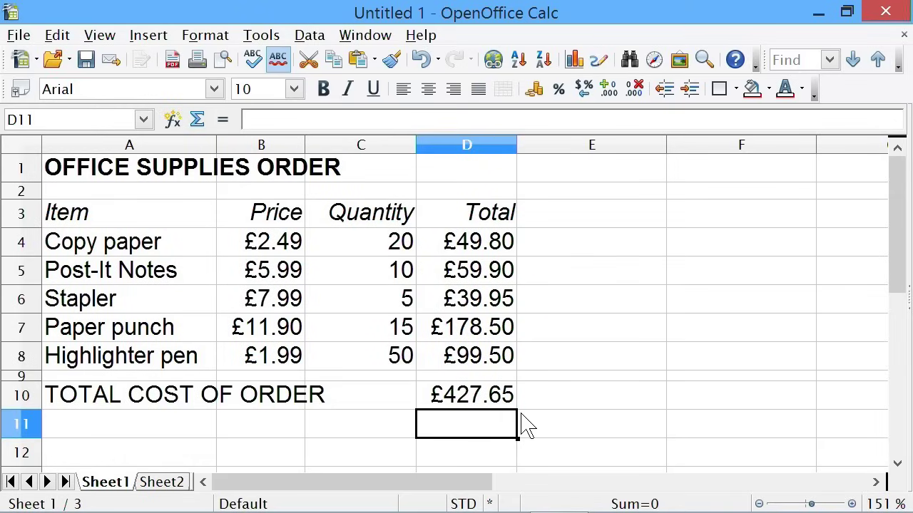
pyautogui.click(482, 403)
pyautogui.press('BackSpace')
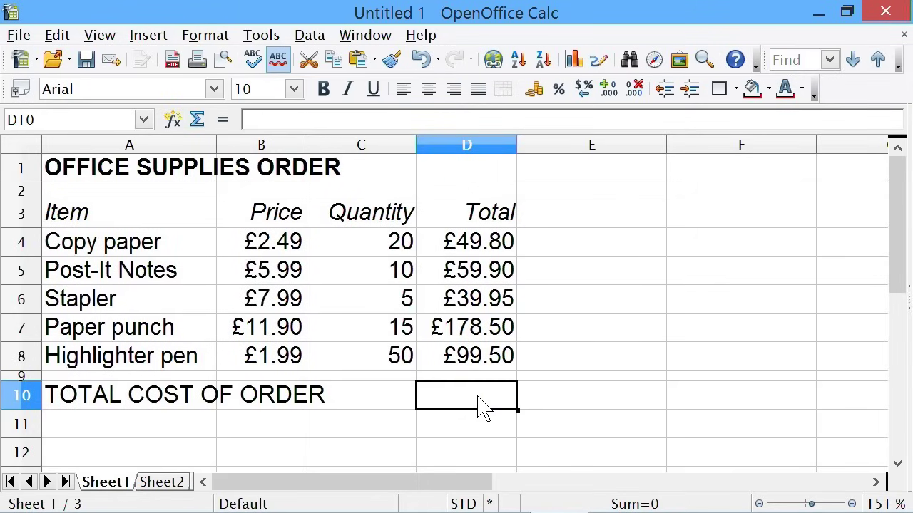
pyautogui.write('=')
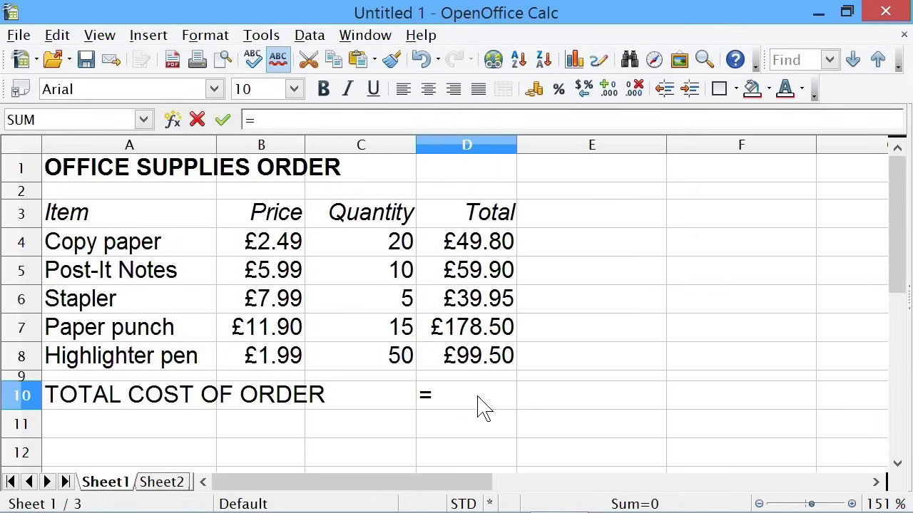
pyautogui.write('sum(')
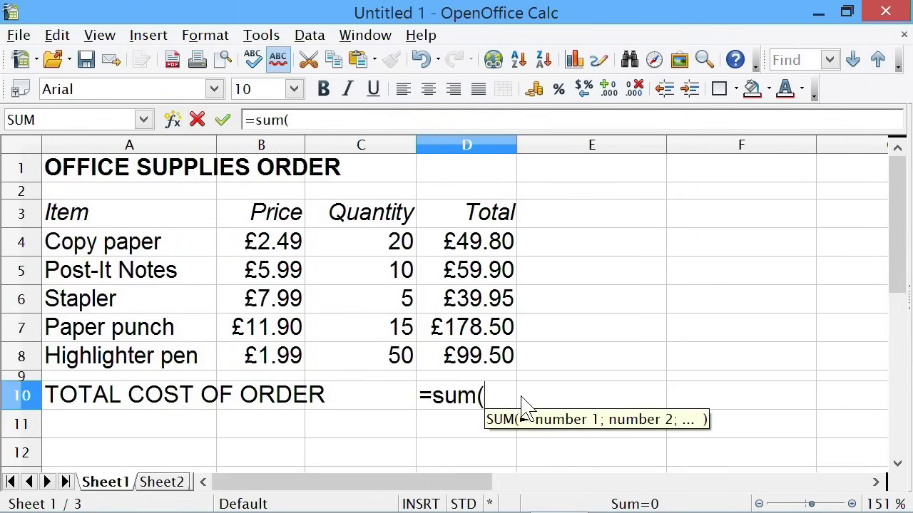
pyautogui.moveTo(469, 246); pyautogui.dragTo(469, 364)
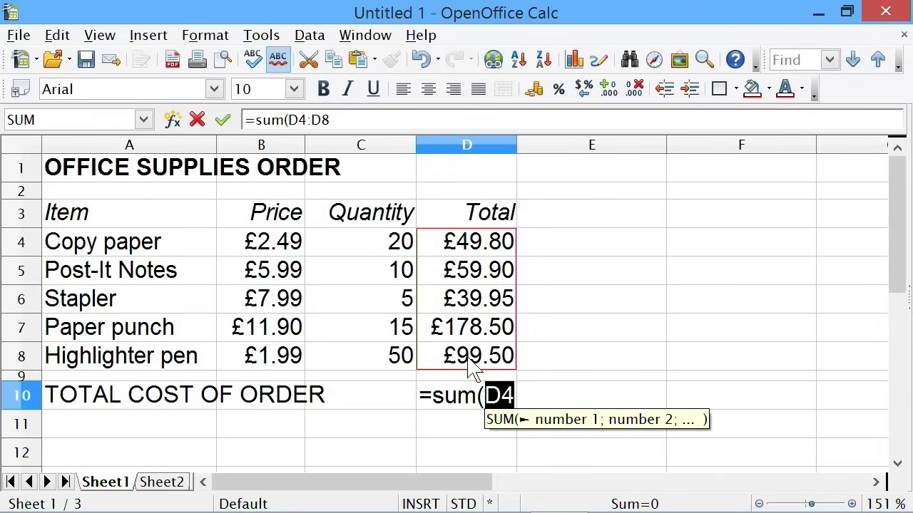
pyautogui.write(')')
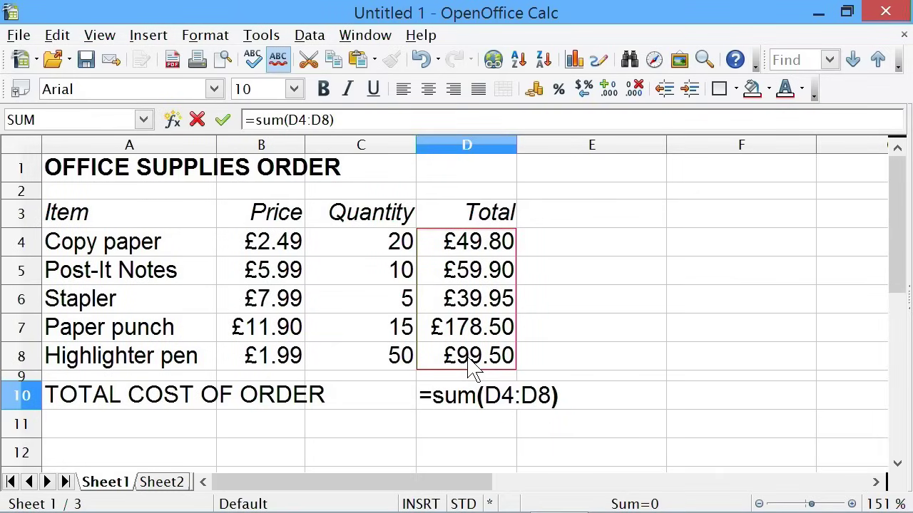
pyautogui.press('Return')
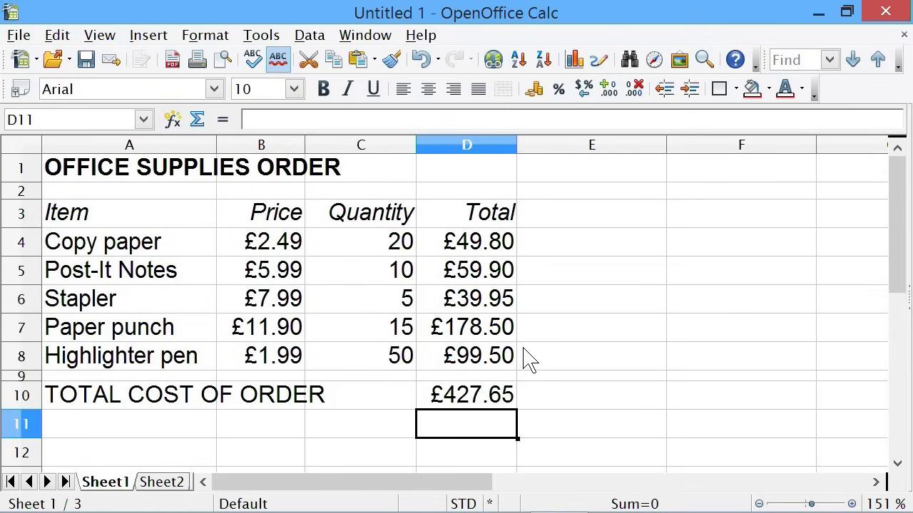
pyautogui.doubleClick(373, 247)
pyautogui.moveTo(386, 243); pyautogui.dragTo(420, 242)
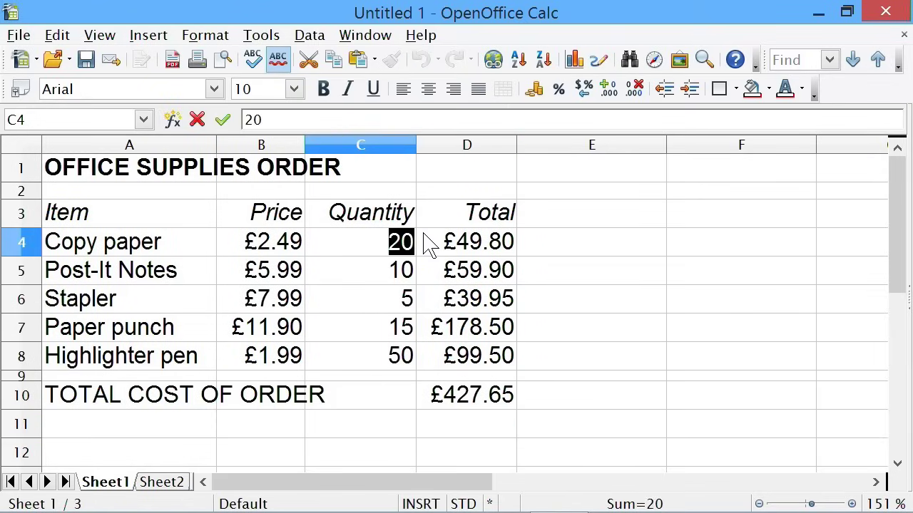
pyautogui.write('47')
pyautogui.press('Return')
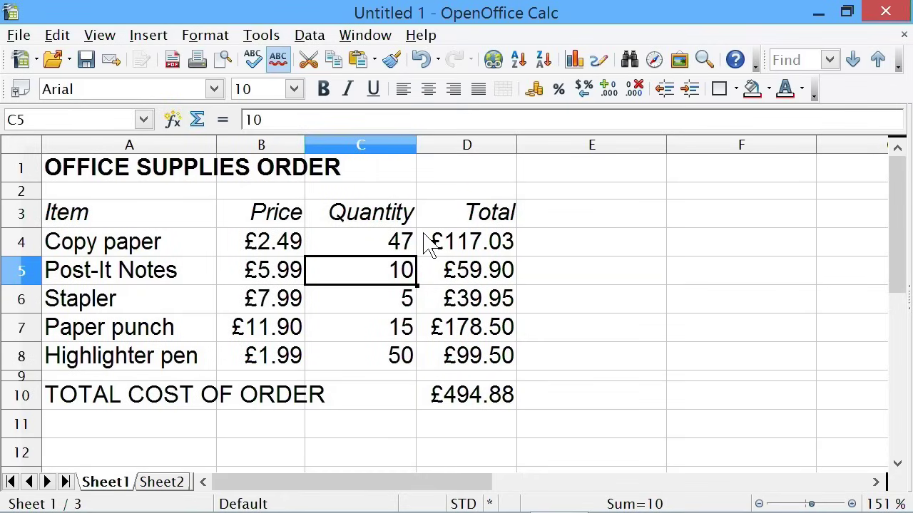
pyautogui.press('Up')
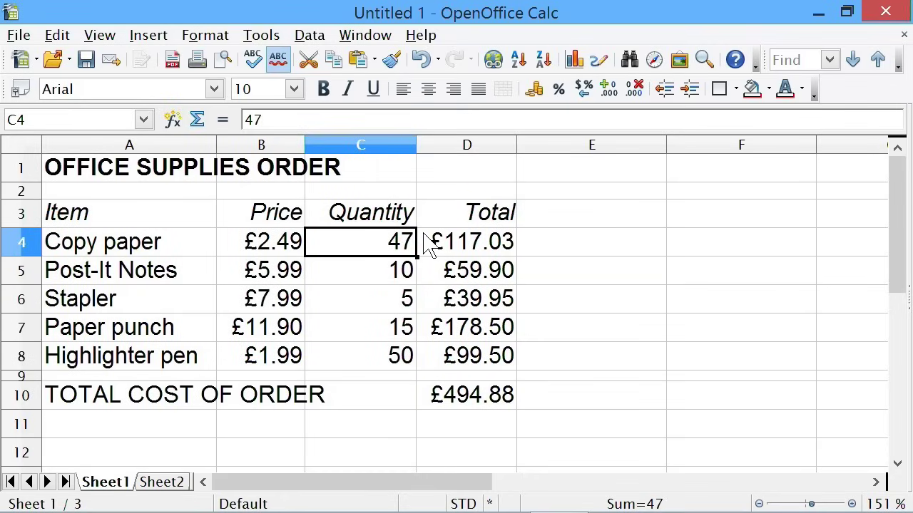
pyautogui.write('20')
pyautogui.press('Return')
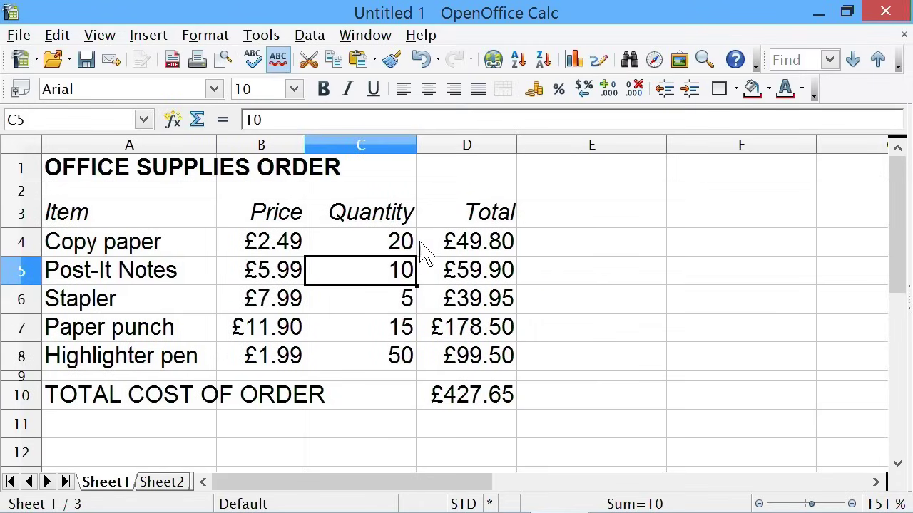
# Label A12 'AVERAGE PRICE' and shrink the height of row 11.
pyautogui.click(184, 460)
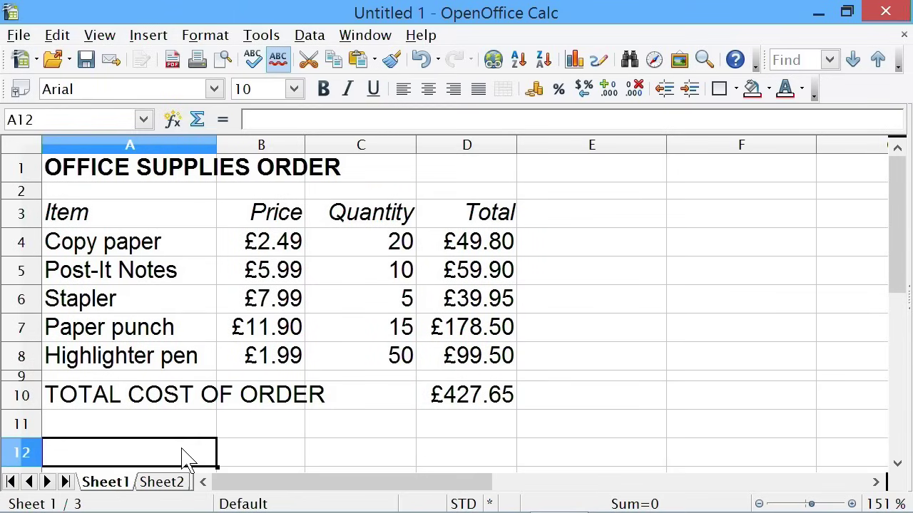
pyautogui.write('AVERAGE PRICE')
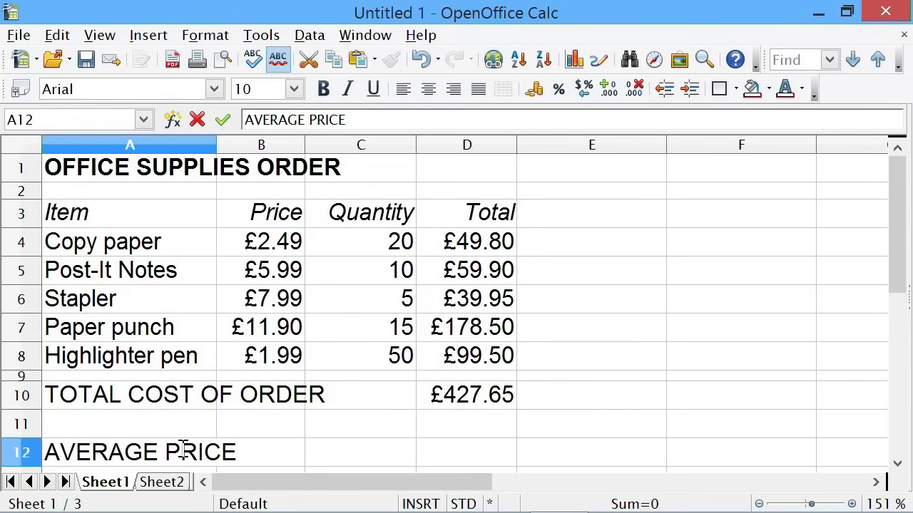
pyautogui.press('Return')
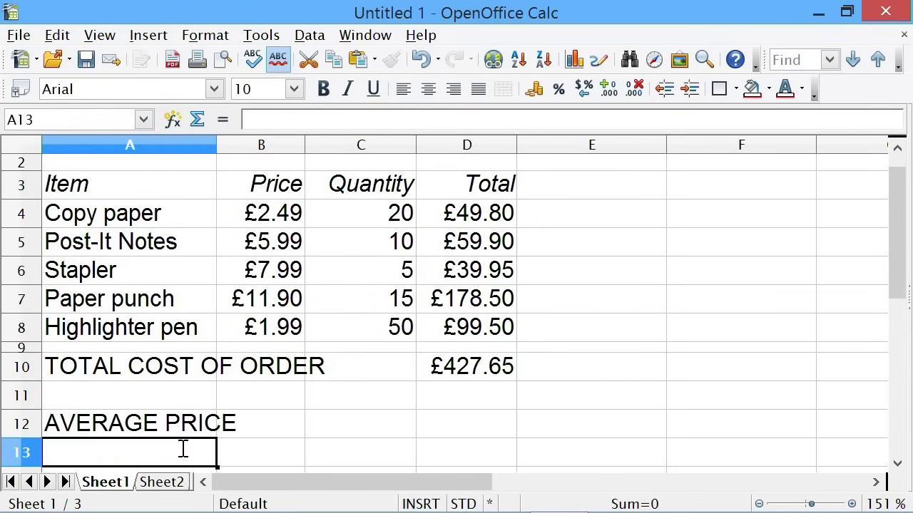
pyautogui.moveTo(17, 410); pyautogui.dragTo(26, 393)
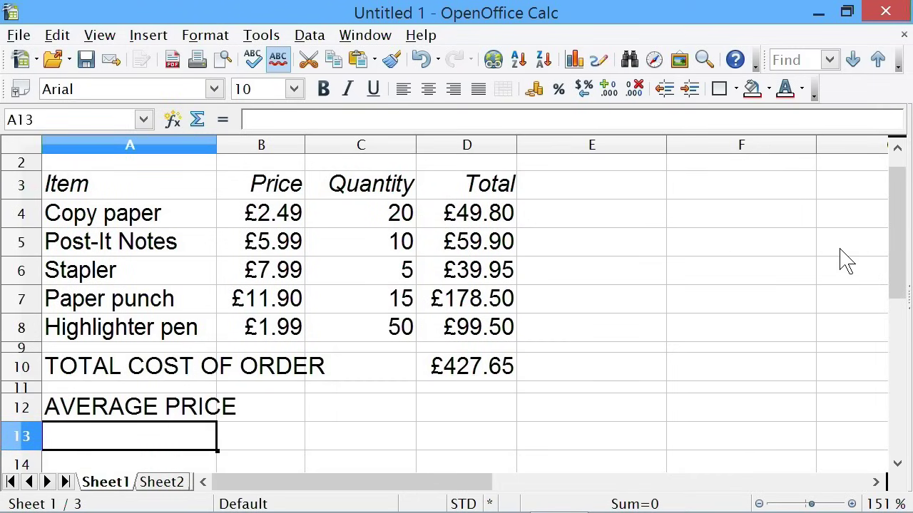
pyautogui.moveTo(891, 254); pyautogui.dragTo(900, 226)
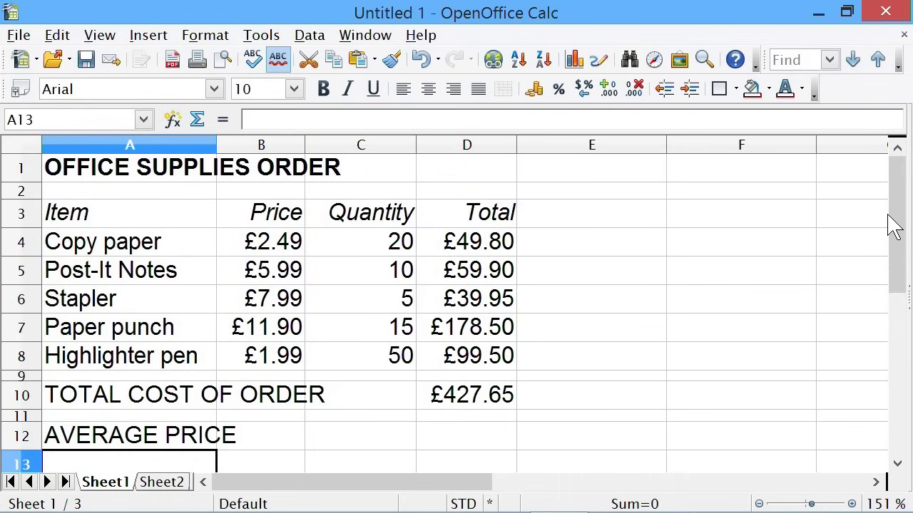
# Enter =average(B4:B8) in D12 to show the £6.07 average price.
pyautogui.click(452, 441)
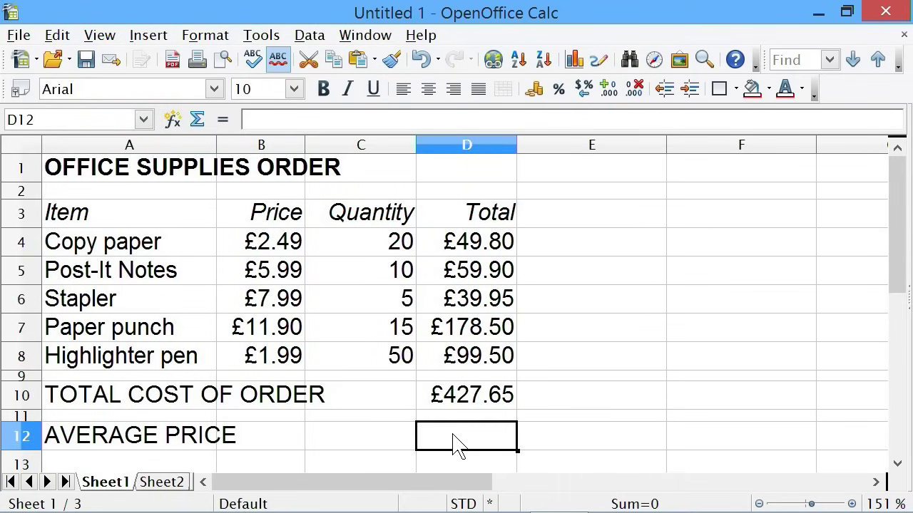
pyautogui.write('=average')
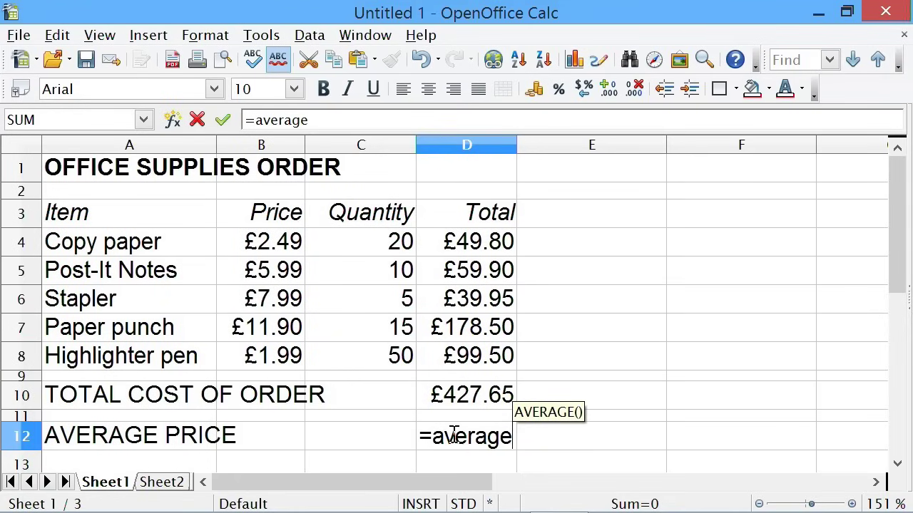
pyautogui.write('(')
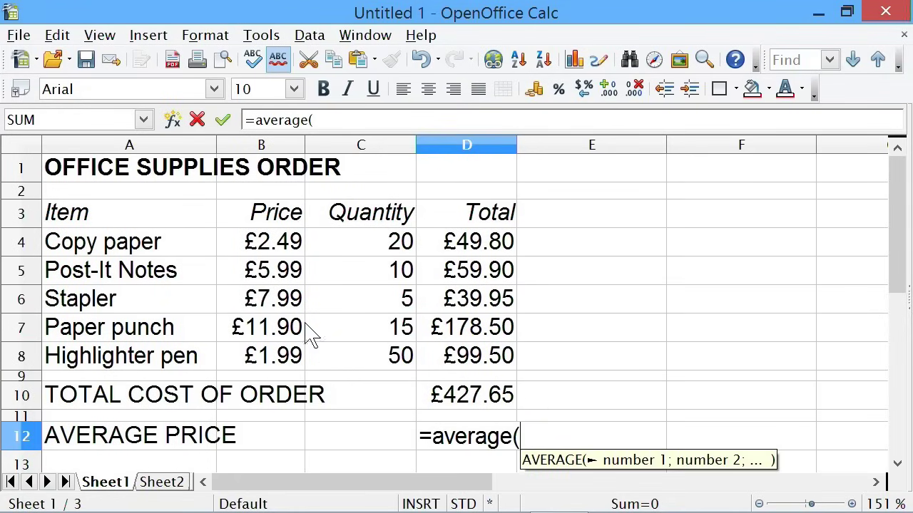
pyautogui.click(289, 248)
pyautogui.moveTo(298, 265); pyautogui.dragTo(295, 360)
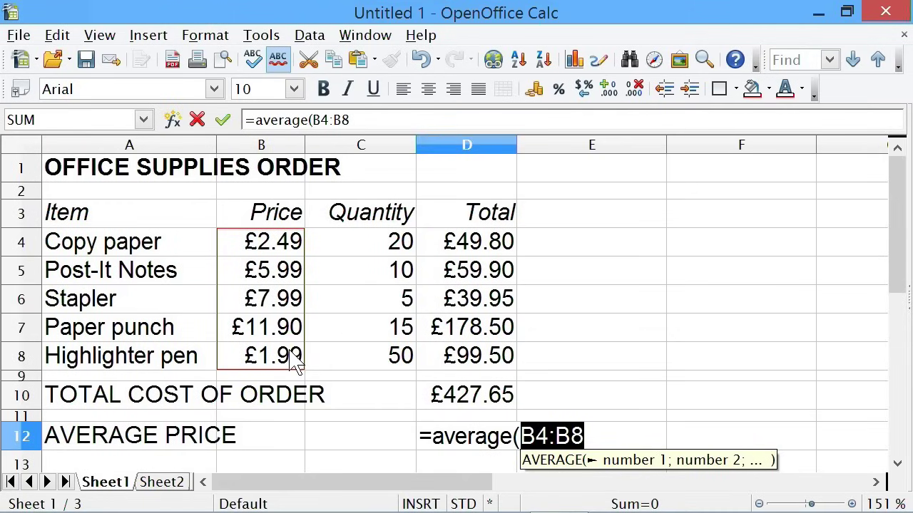
pyautogui.write(')')
pyautogui.press('Return')
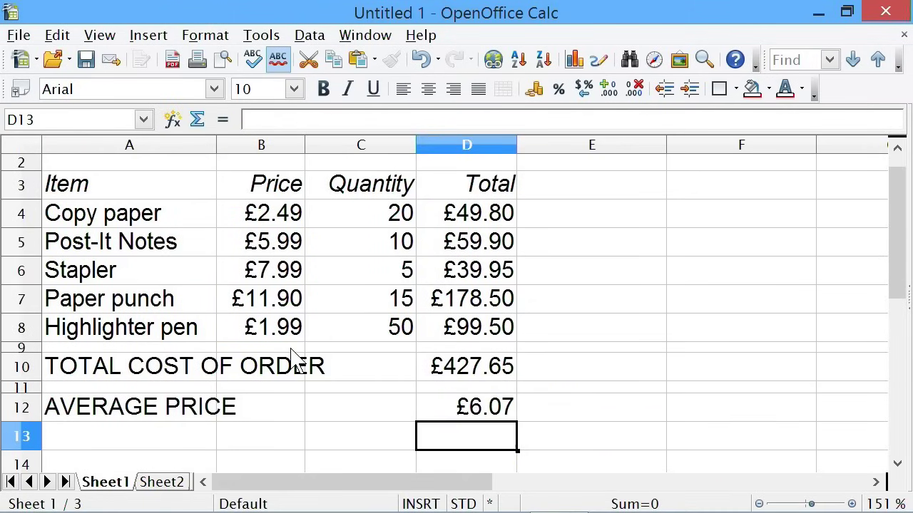
pyautogui.moveTo(904, 220); pyautogui.dragTo(906, 179)
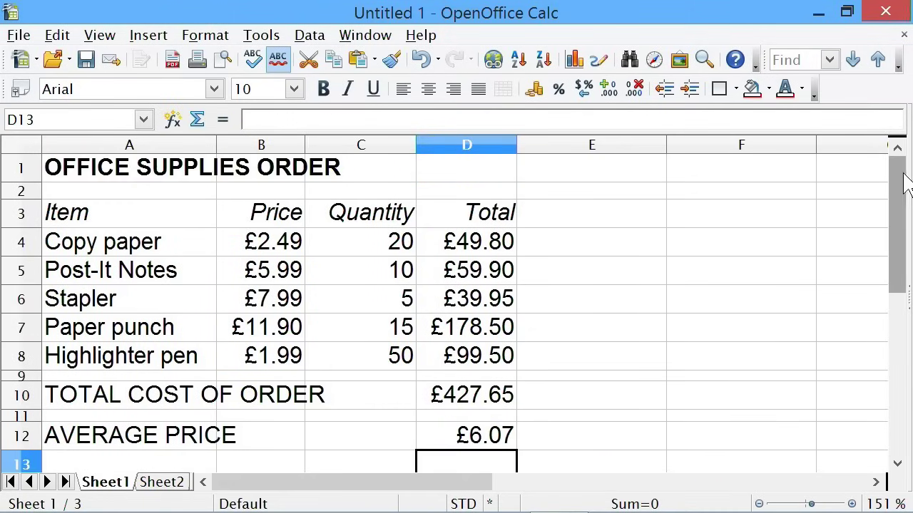
pyautogui.doubleClick(266, 300)
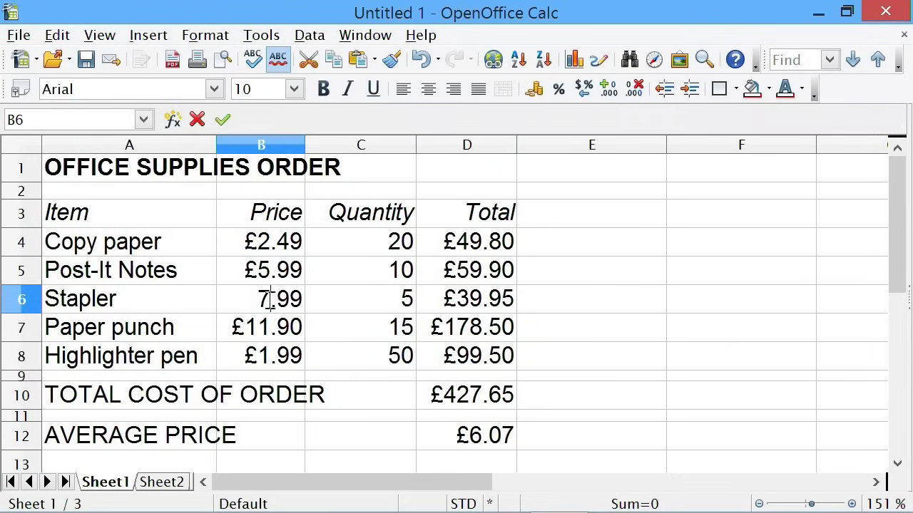
pyautogui.write('1')
pyautogui.press('Return')
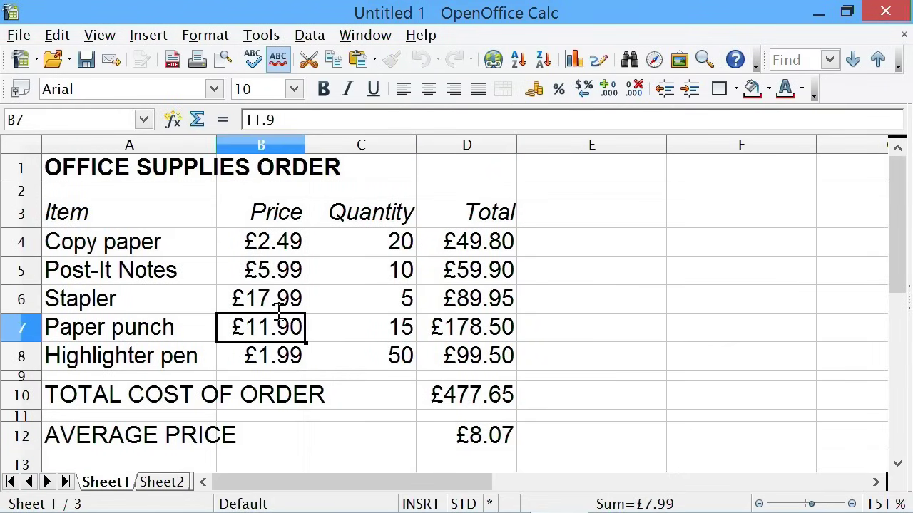
pyautogui.doubleClick(262, 298)
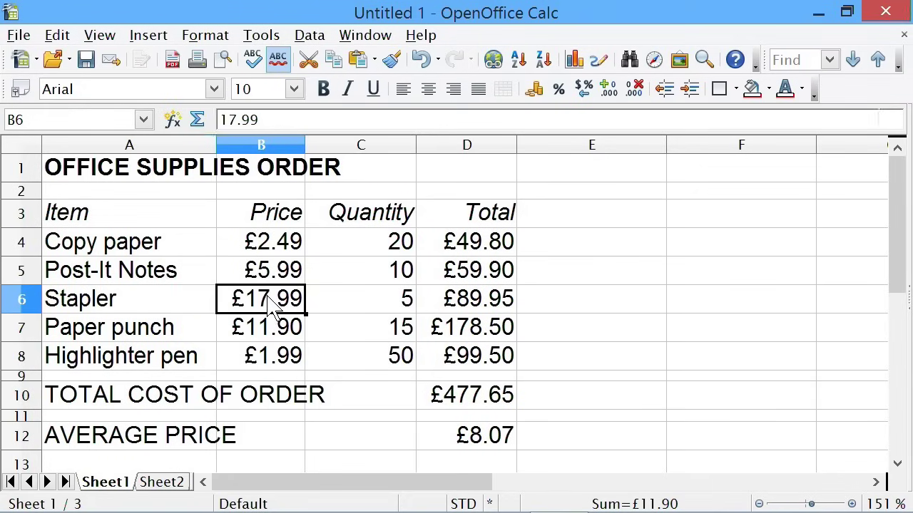
pyautogui.press('BackSpace')
pyautogui.press('Return')
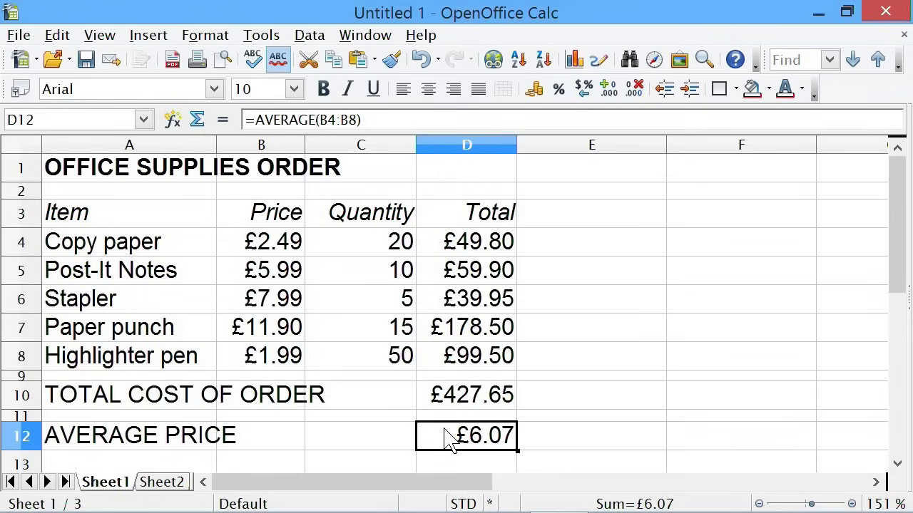
# Change the Highlighter pen quantity in C8 from 50 to 5000, then inspect D8's formula unchanged.
pyautogui.click(376, 369)
pyautogui.doubleClick(377, 359)
pyautogui.moveTo(391, 359); pyautogui.dragTo(424, 371)
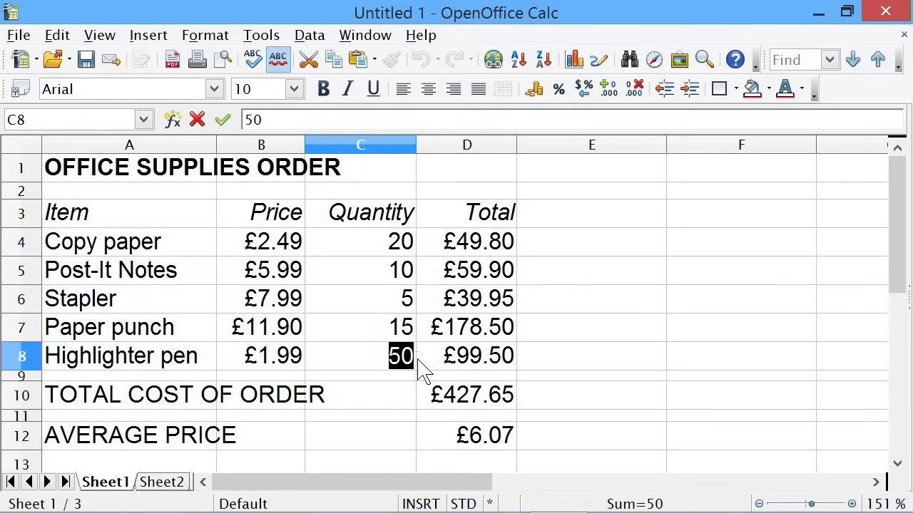
pyautogui.write('500')
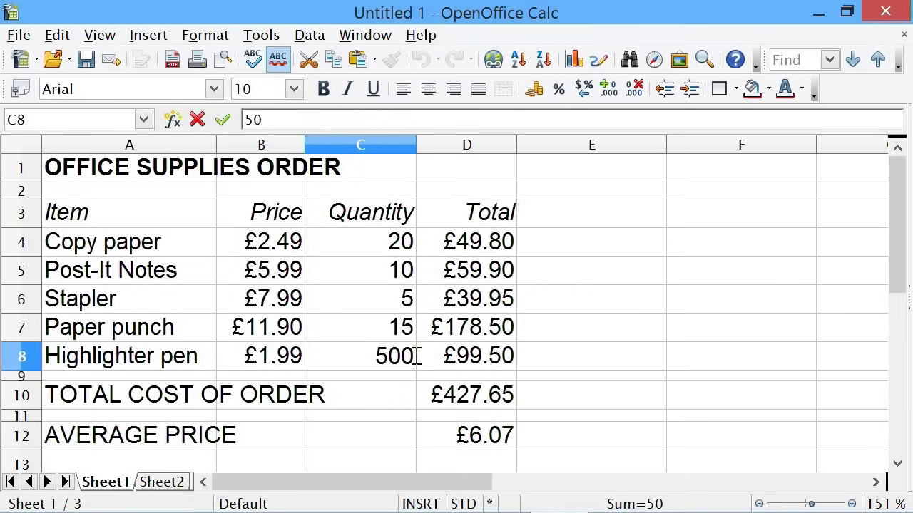
pyautogui.write('0')
pyautogui.press('Return')
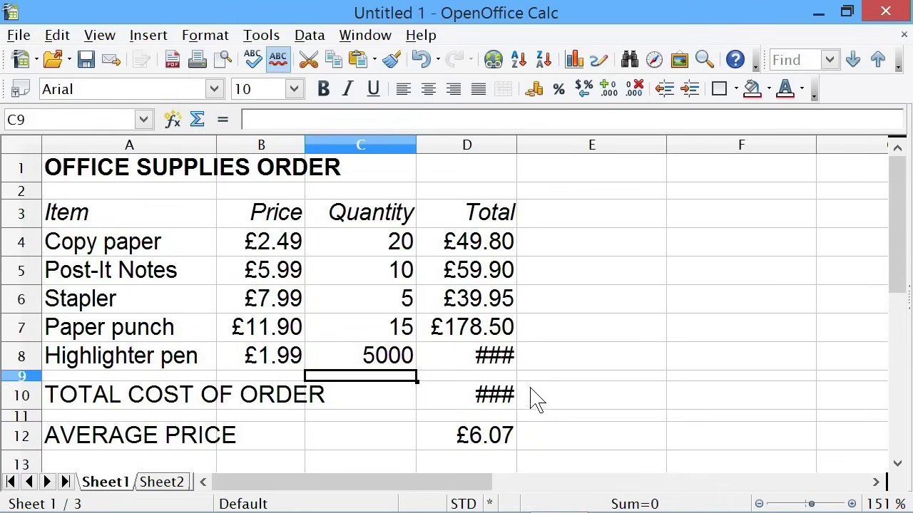
pyautogui.doubleClick(478, 365)
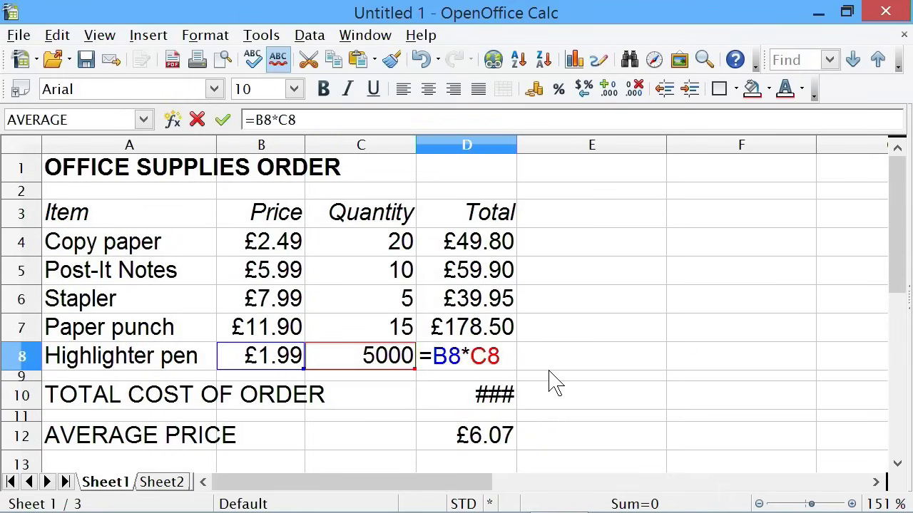
pyautogui.press('Escape')
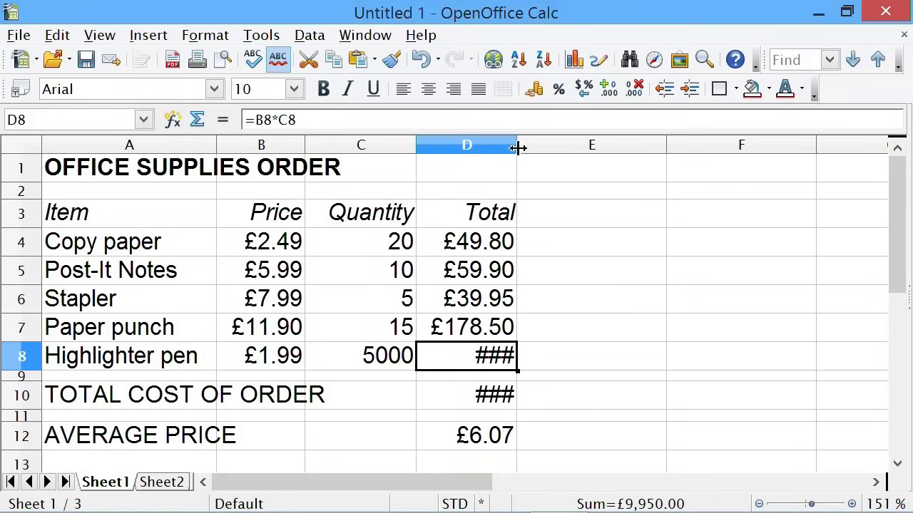
# Widen column D until D8 shows £9,950.00 and the order total £10,278.15.
pyautogui.moveTo(518, 145); pyautogui.dragTo(535, 146)
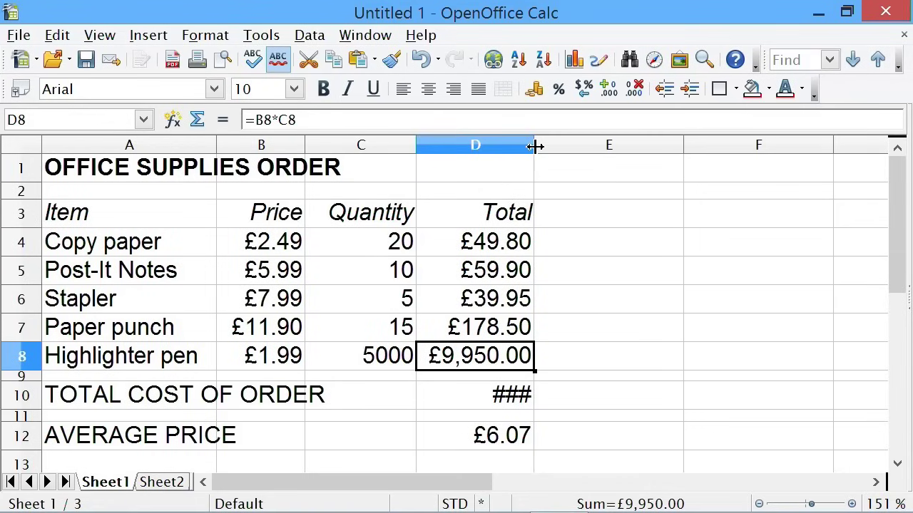
pyautogui.moveTo(535, 145); pyautogui.dragTo(546, 145)
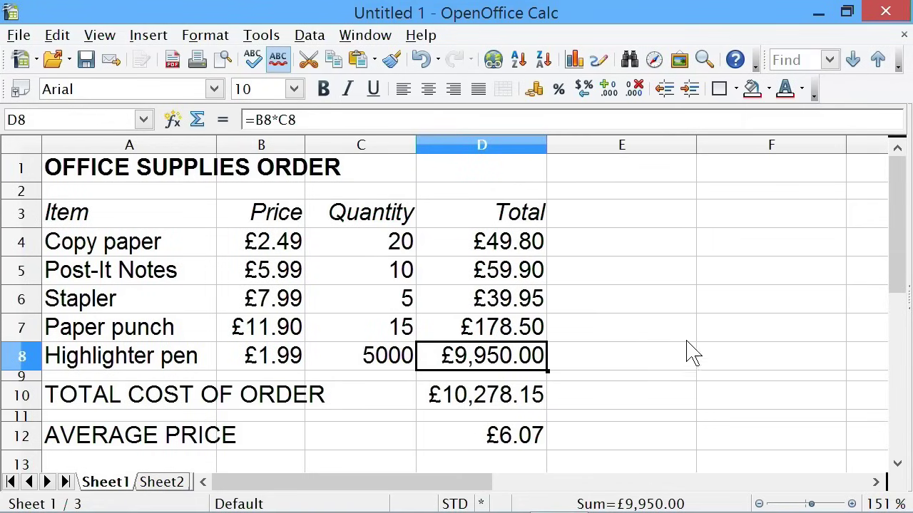